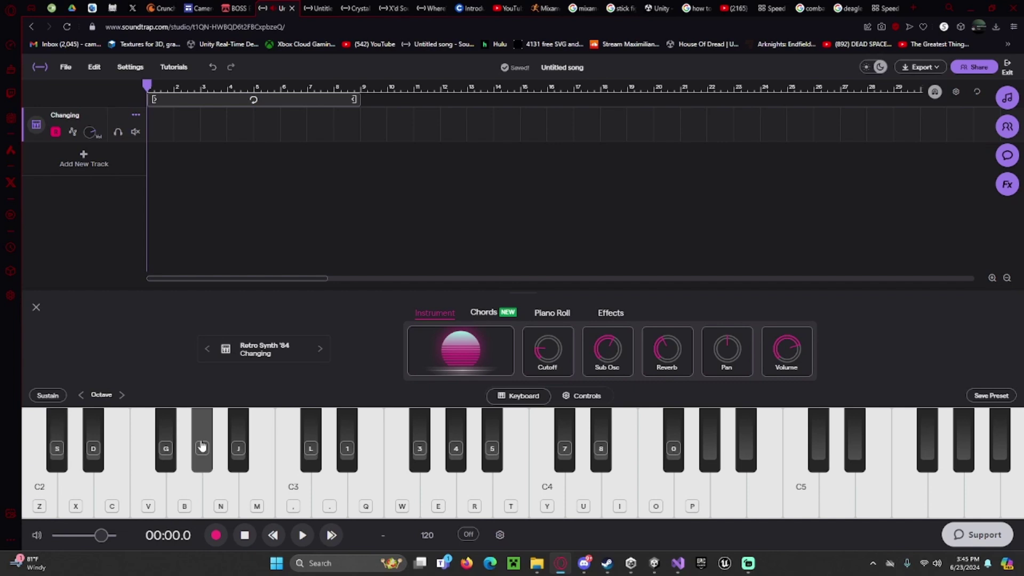
Try out a riff of C#, D#, F# and G# on the Retro Synth '84 keyboard.
{"action": "key", "text": "b"}
{"action": "key", "text": "s"}
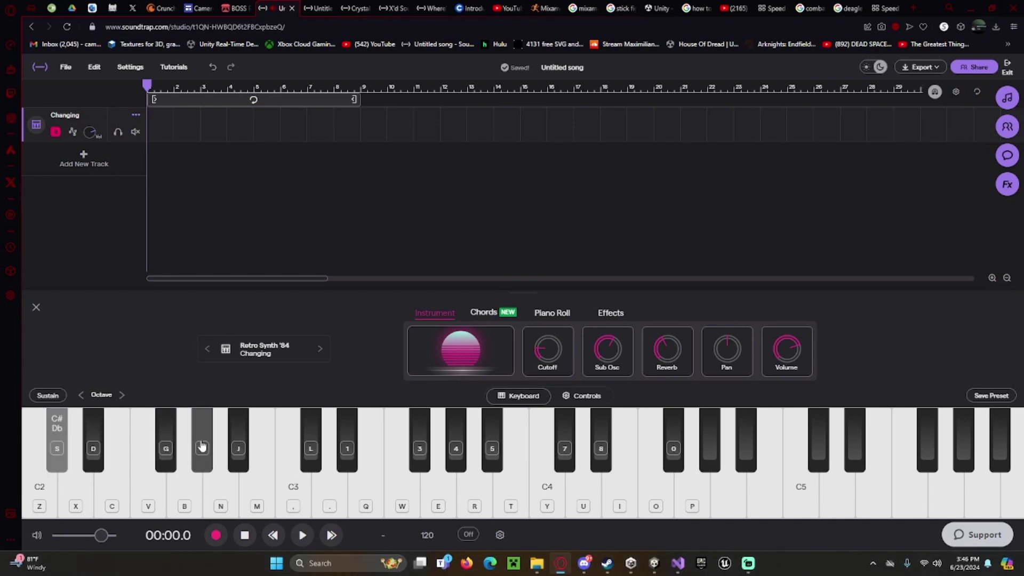
{"action": "key", "text": "g"}
{"action": "key", "text": "g"}
{"action": "key", "text": "h"}
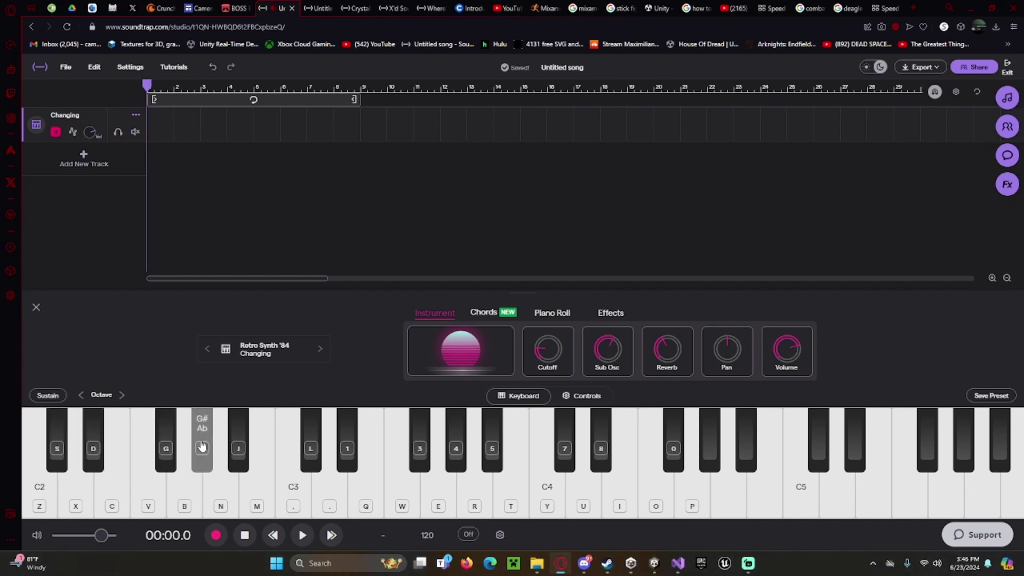
{"action": "key", "text": "d"}
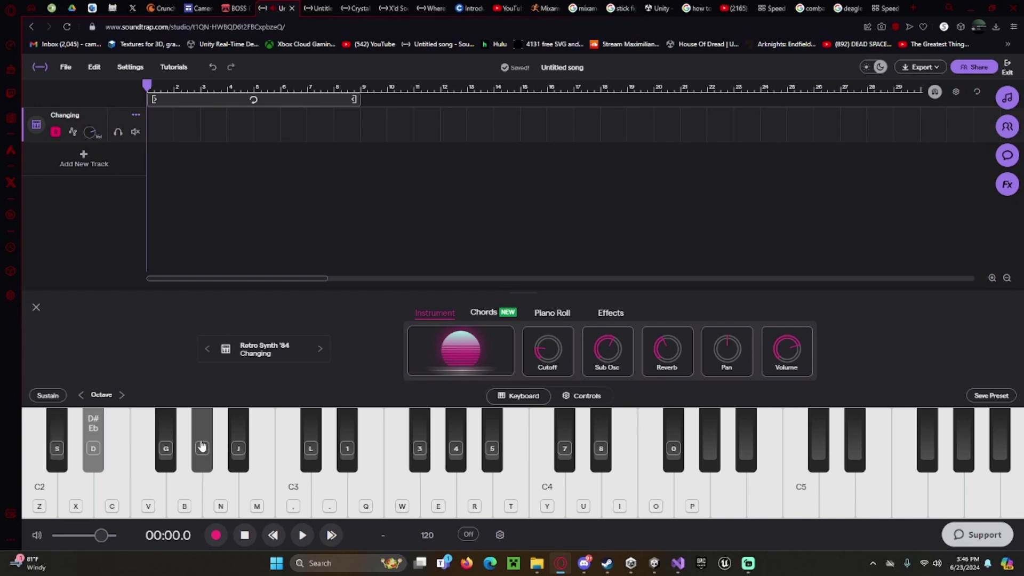
{"action": "key", "text": "g"}
{"action": "key", "text": "h"}
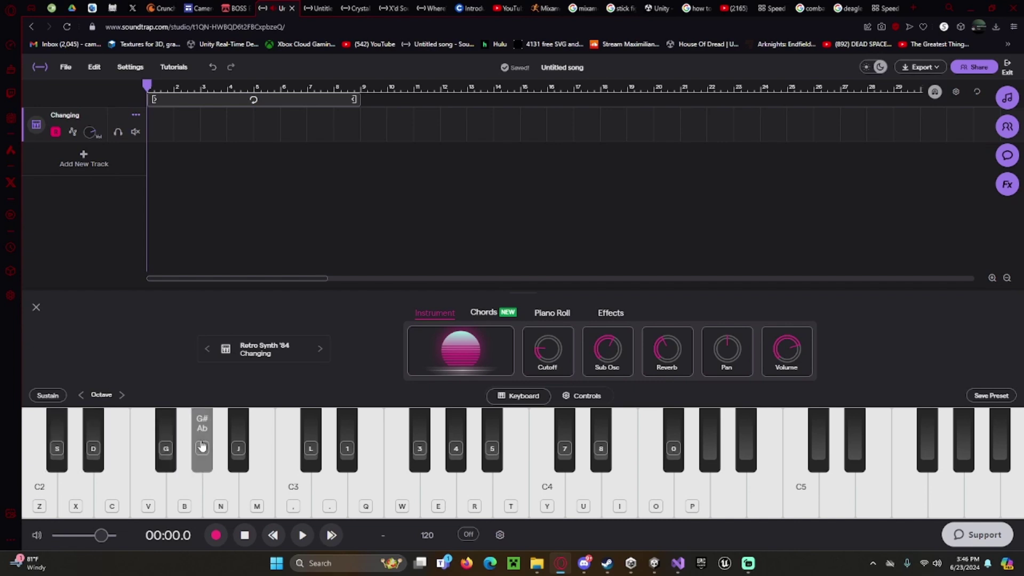
{"action": "key", "text": "s"}
{"action": "key", "text": "d"}
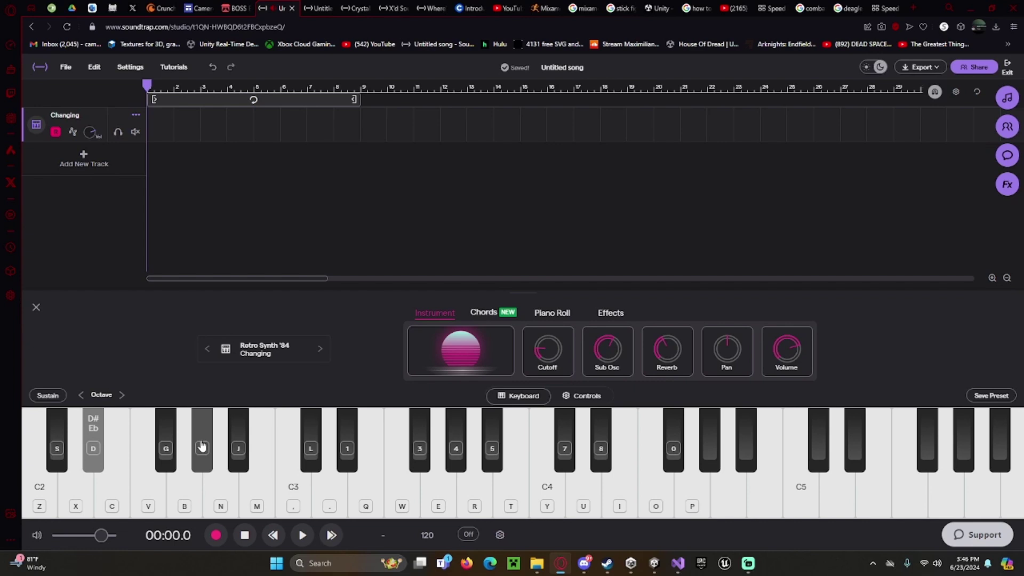
{"action": "key", "text": "g"}
{"action": "key", "text": "h"}
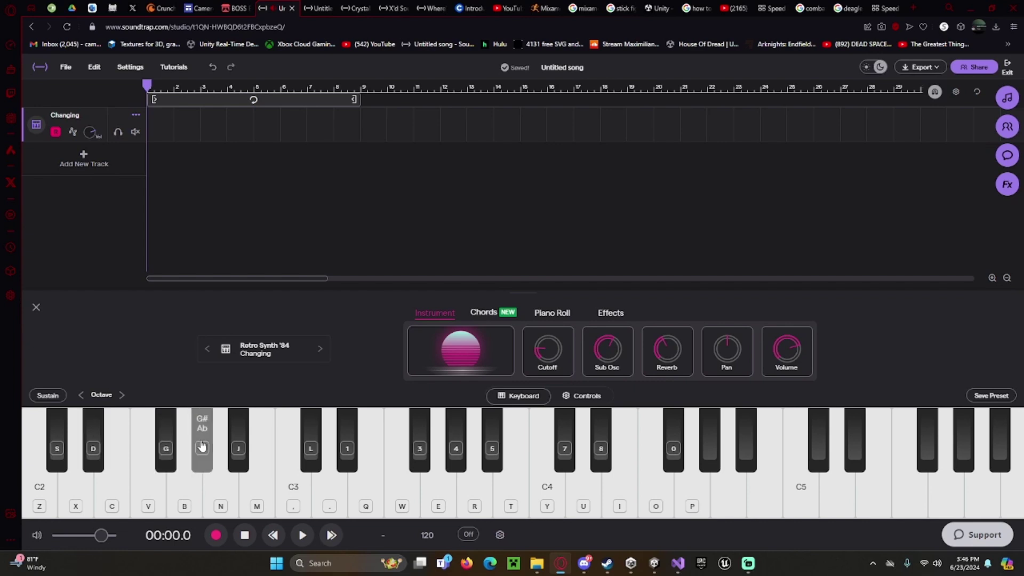
{"action": "key", "text": "s"}
{"action": "key", "text": "d"}
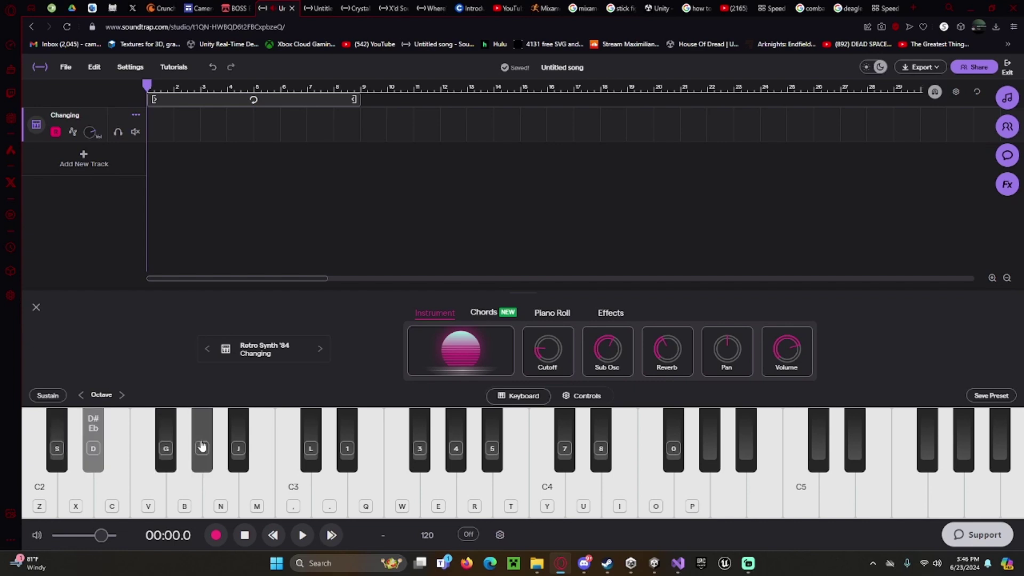
{"action": "key", "text": "g"}
{"action": "key", "text": "h"}
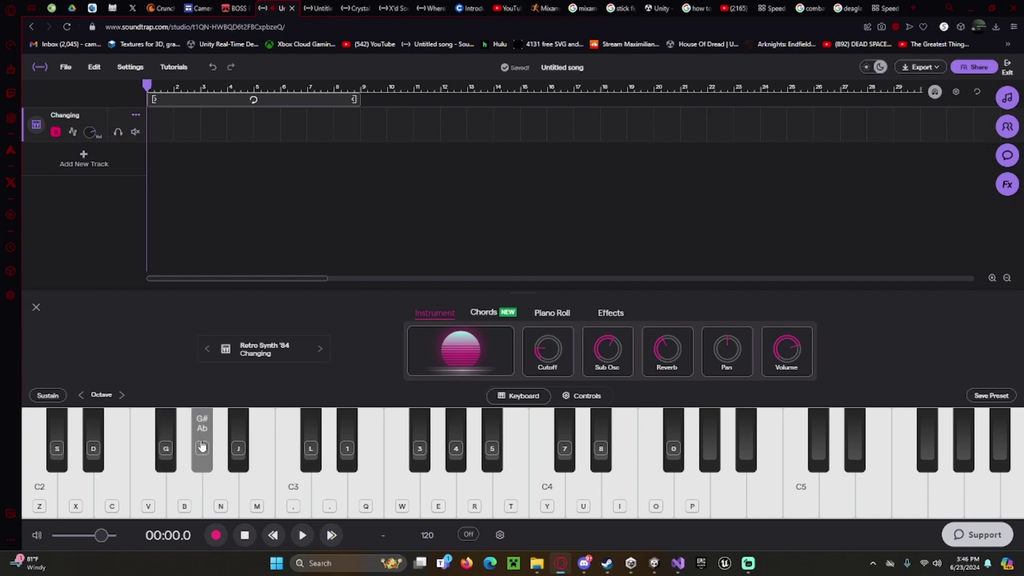
{"action": "left_click", "coordinate": [551, 313]}
{"action": "left_click", "coordinate": [434, 313]}
{"action": "key", "text": "s"}
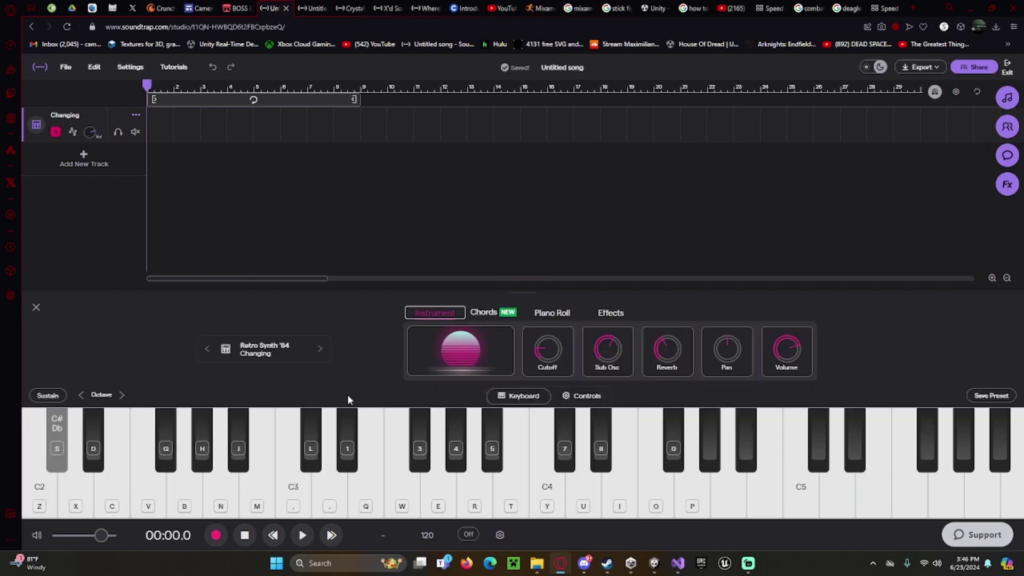
{"action": "key", "text": "d"}
{"action": "key", "text": "g"}
{"action": "key", "text": "h"}
{"action": "key", "text": "m"}
Draw ascending Db2, Eb2, Gb2 and Ab2 notes in bar 1 of the piano roll, extending Ab2 to the bar's end.
{"action": "left_click", "coordinate": [552, 313]}
{"action": "scroll", "coordinate": [187, 429], "scroll_direction": "down", "scroll_amount": 3}
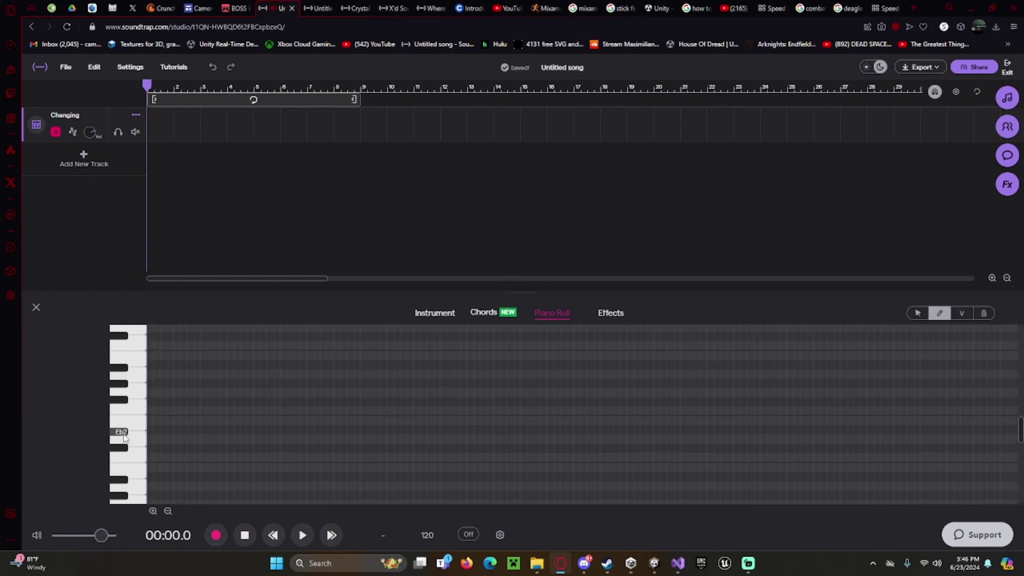
{"action": "left_click", "coordinate": [154, 448]}
{"action": "mouse_move", "coordinate": [181, 430]}
{"action": "left_mouse_down"}
{"action": "mouse_move", "coordinate": [237, 427]}
{"action": "mouse_move", "coordinate": [226, 429]}
{"action": "left_mouse_up"}
{"action": "left_click", "coordinate": [235, 402]}
{"action": "left_click", "coordinate": [255, 384]}
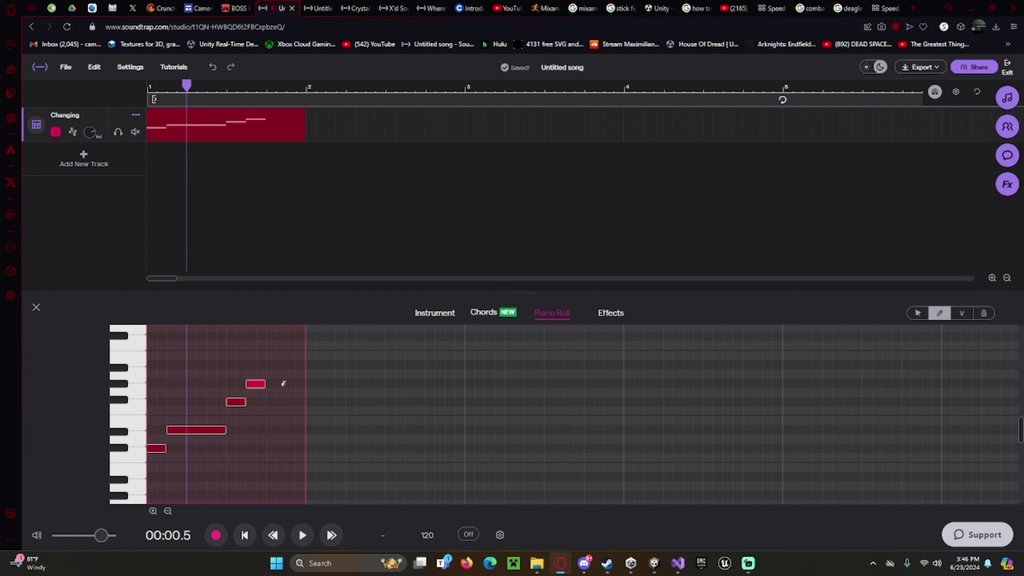
{"action": "left_click_drag", "start_coordinate": [264, 385], "coordinate": [304, 384]}
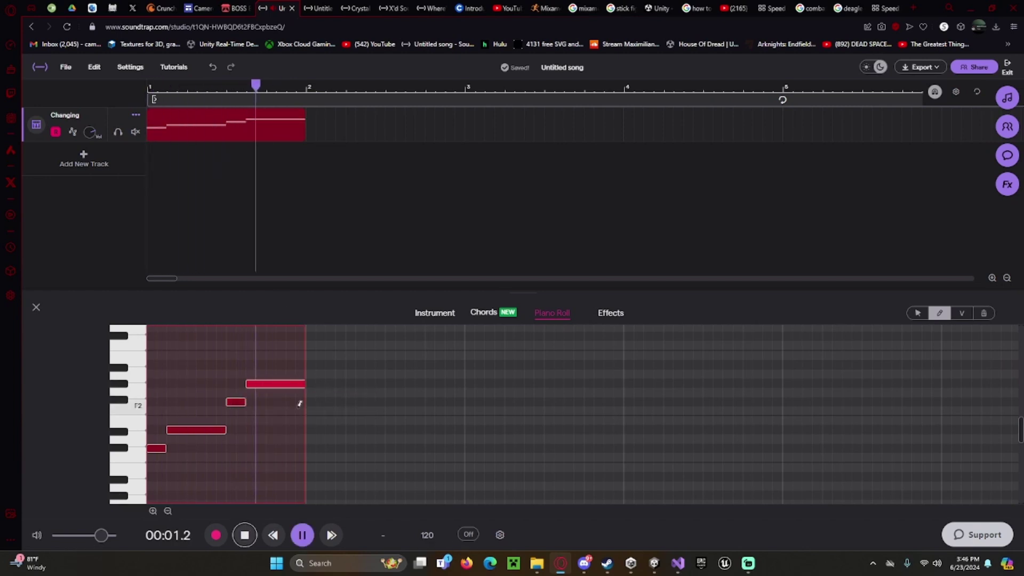
Lengthen the Db2 and Eb2 notes and shift Gb2 and Ab2 toward the end of bar 1.
{"action": "left_click_drag", "start_coordinate": [187, 430], "coordinate": [247, 430]}
{"action": "left_click_drag", "start_coordinate": [164, 448], "coordinate": [193, 430]}
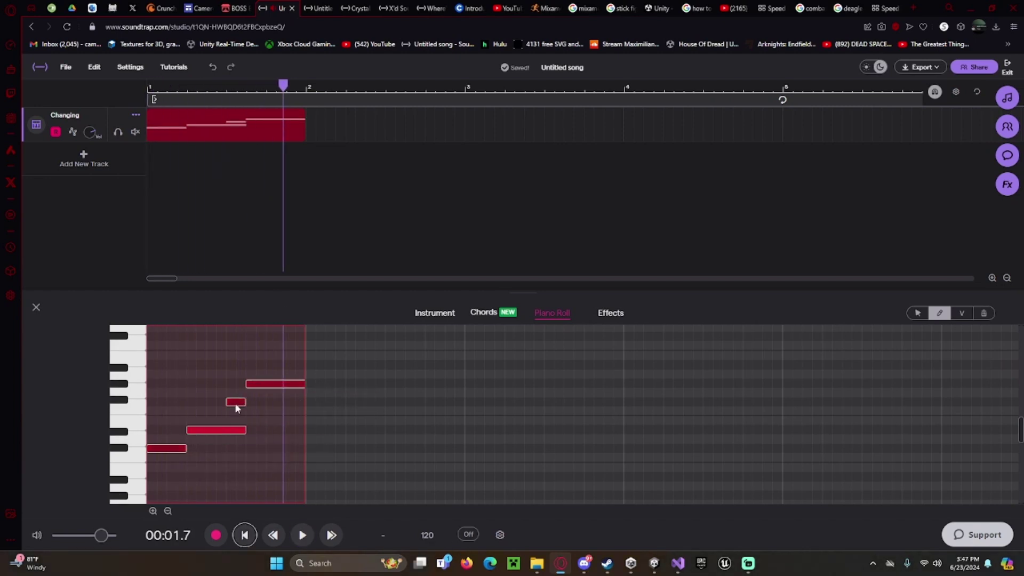
{"action": "left_click_drag", "start_coordinate": [236, 403], "coordinate": [265, 427]}
{"action": "left_click_drag", "start_coordinate": [247, 384], "coordinate": [326, 391]}
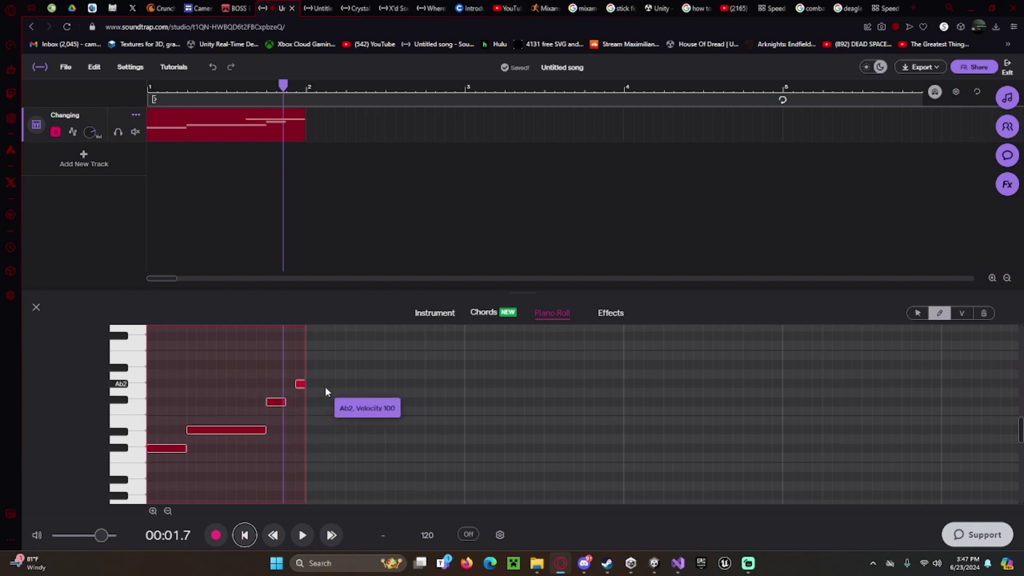
Extend the synth region to two bars and spread the notes, with Eb2 held until Gb2 starts bar 2 and Ab2 following.
{"action": "left_click_drag", "start_coordinate": [298, 135], "coordinate": [458, 135]}
{"action": "left_click_drag", "start_coordinate": [315, 384], "coordinate": [373, 384]}
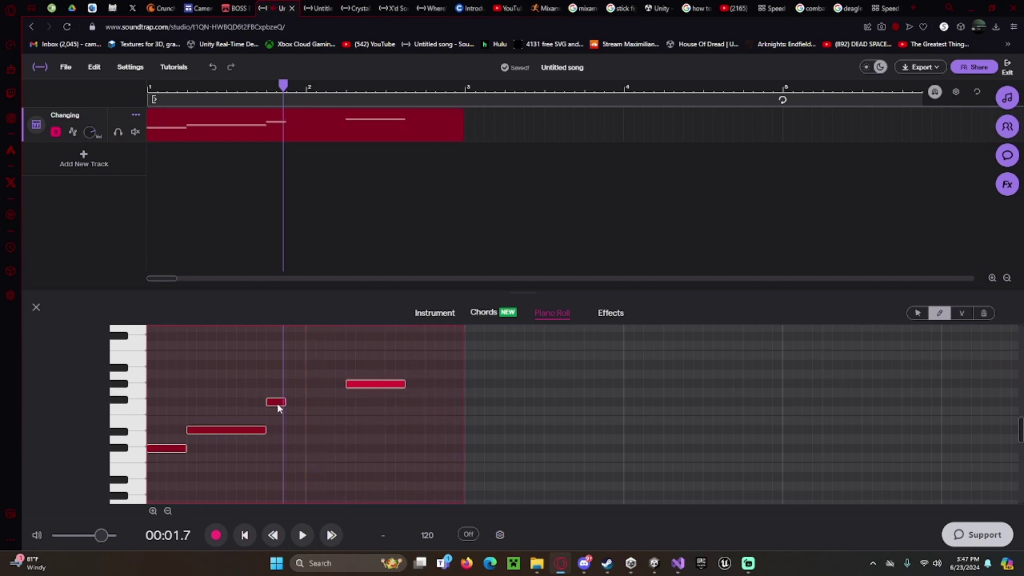
{"action": "left_click_drag", "start_coordinate": [277, 402], "coordinate": [317, 402]}
{"action": "left_click_drag", "start_coordinate": [263, 431], "coordinate": [302, 430]}
{"action": "left_click", "coordinate": [245, 535]}
{"action": "left_click", "coordinate": [302, 535]}
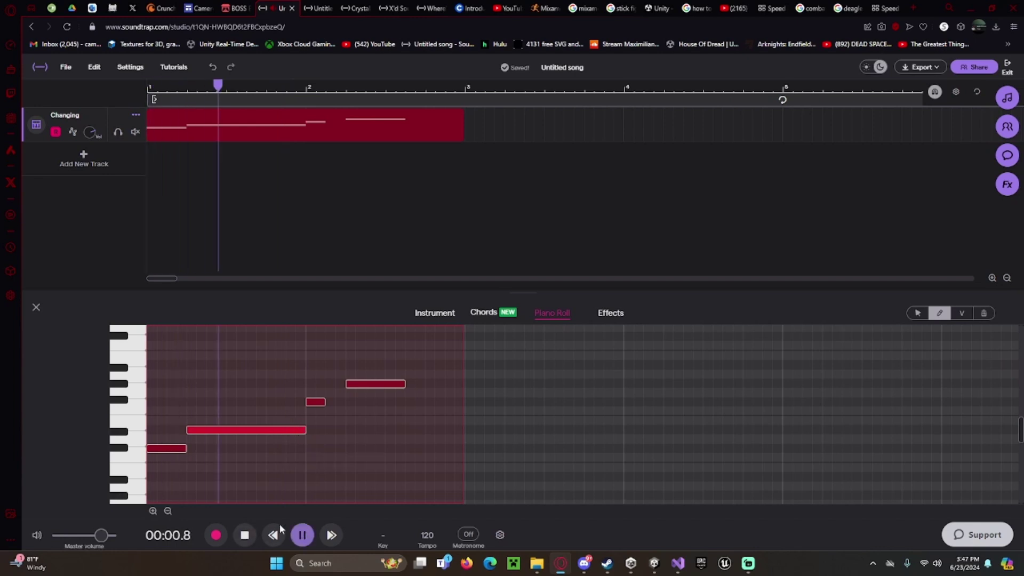
{"action": "left_click", "coordinate": [245, 535]}
Close the gaps in the riff by lengthening Db2 and Gb2, trimming Eb2's start and extending Ab2 to the end of bar 2.
{"action": "left_click_drag", "start_coordinate": [189, 432], "coordinate": [206, 449]}
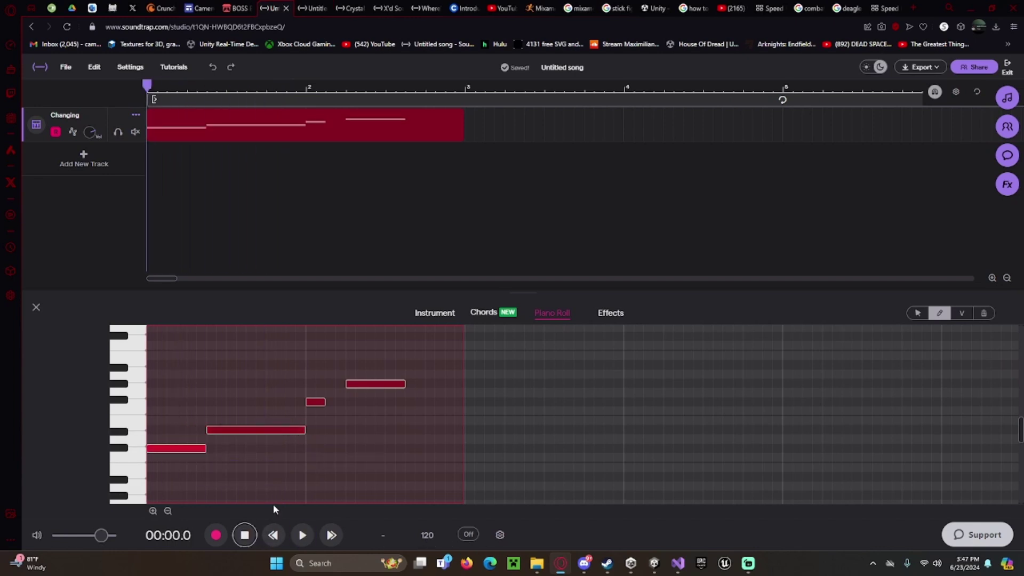
{"action": "left_click", "coordinate": [303, 535]}
{"action": "left_click_drag", "start_coordinate": [374, 388], "coordinate": [384, 388]}
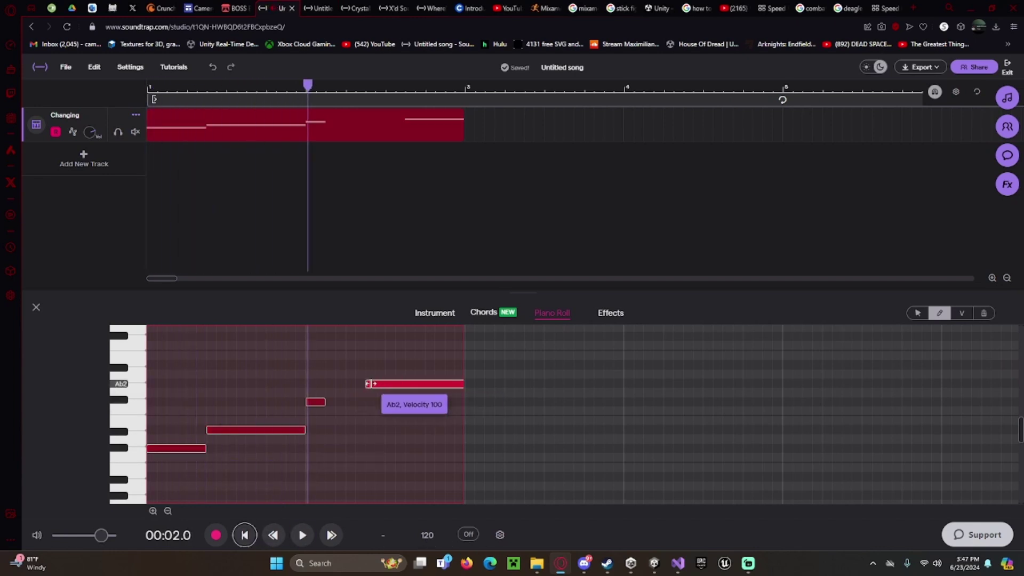
{"action": "left_click_drag", "start_coordinate": [324, 402], "coordinate": [365, 402]}
{"action": "left_click", "coordinate": [298, 535]}
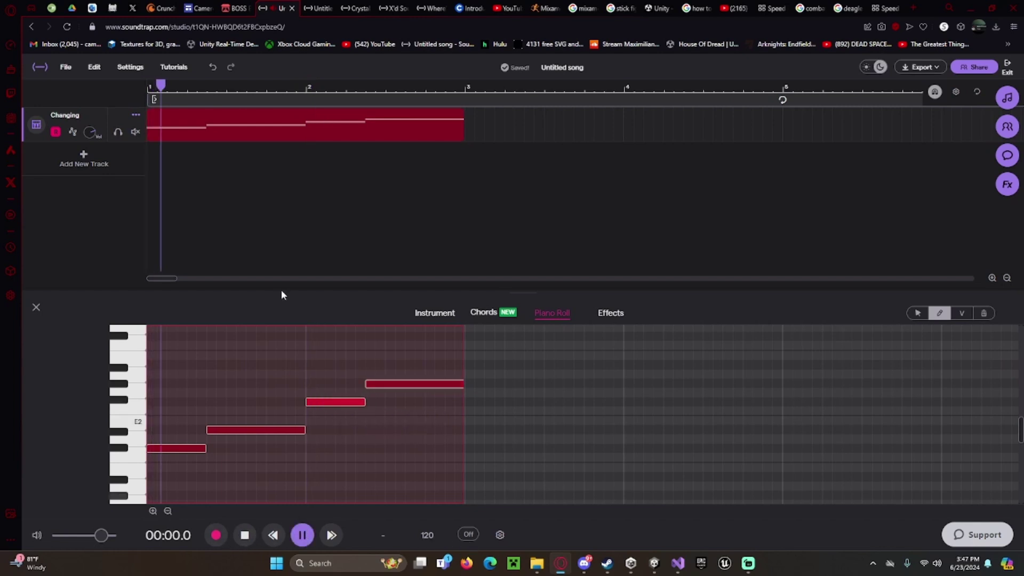
Cycle playback over bars 1 to 4 and repeat the two-bar synth region to fill that range.
{"action": "scroll", "coordinate": [328, 219], "scroll_direction": "down", "scroll_amount": 5}
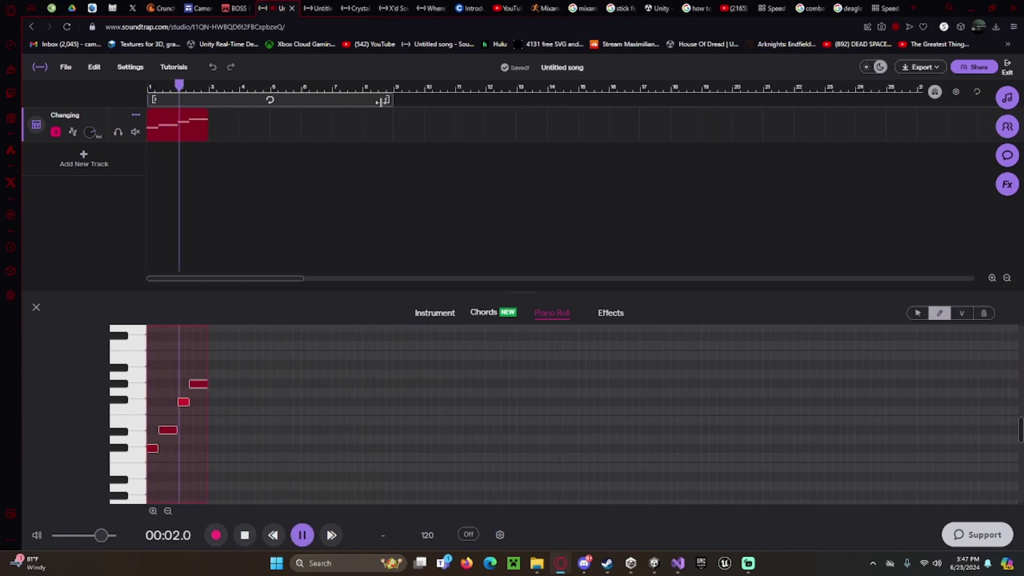
{"action": "left_click_drag", "start_coordinate": [389, 99], "coordinate": [265, 100]}
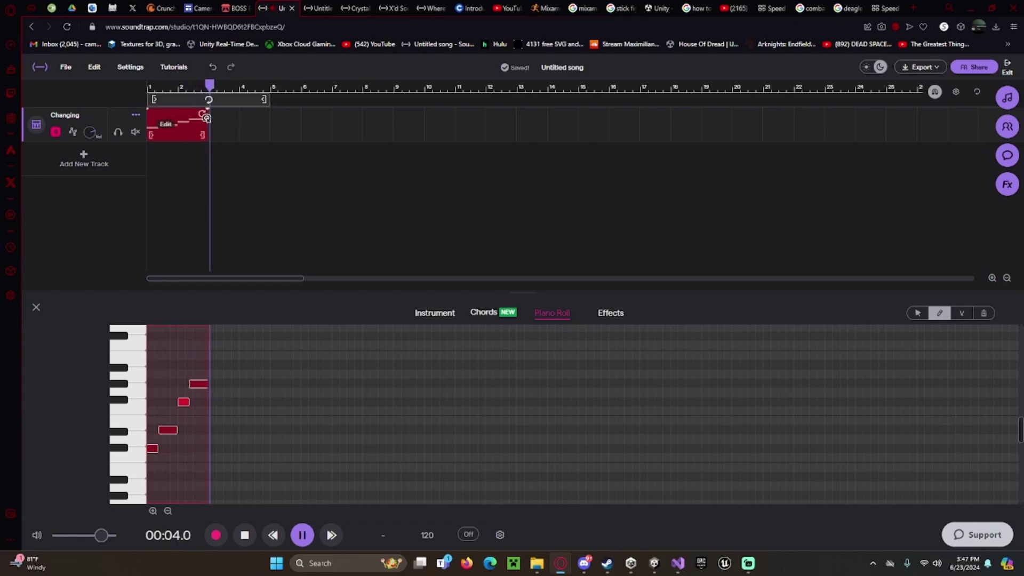
{"action": "left_click_drag", "start_coordinate": [202, 117], "coordinate": [271, 119]}
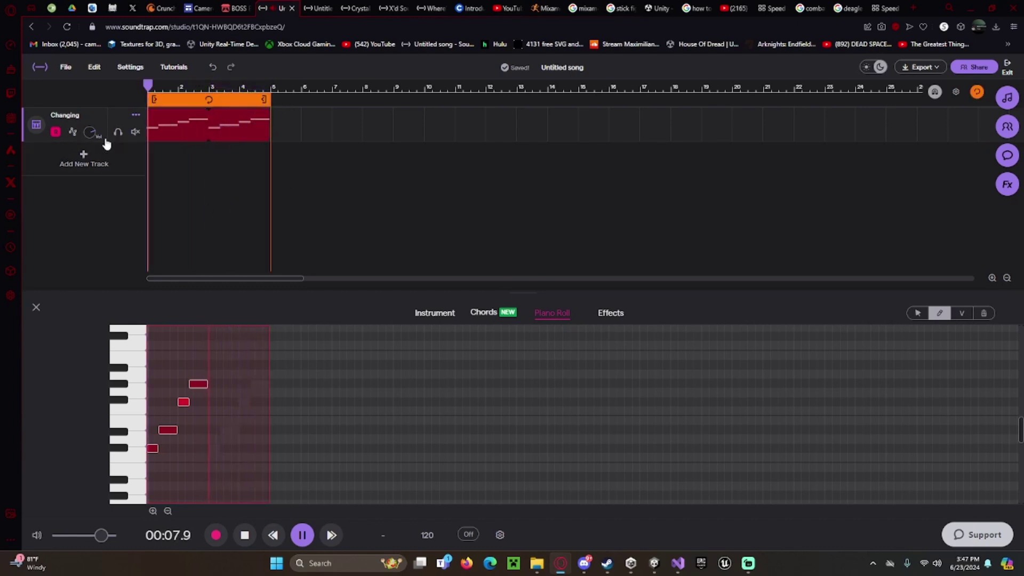
Add a drum machine track using the Tasty kit.
{"action": "left_click", "coordinate": [83, 160]}
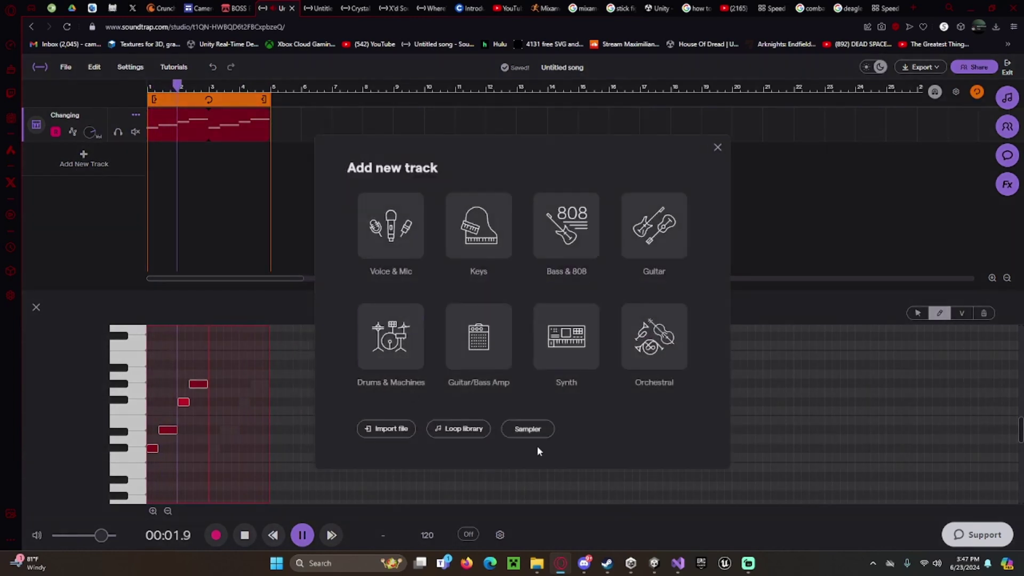
{"action": "left_click", "coordinate": [391, 363]}
{"action": "left_click", "coordinate": [470, 352]}
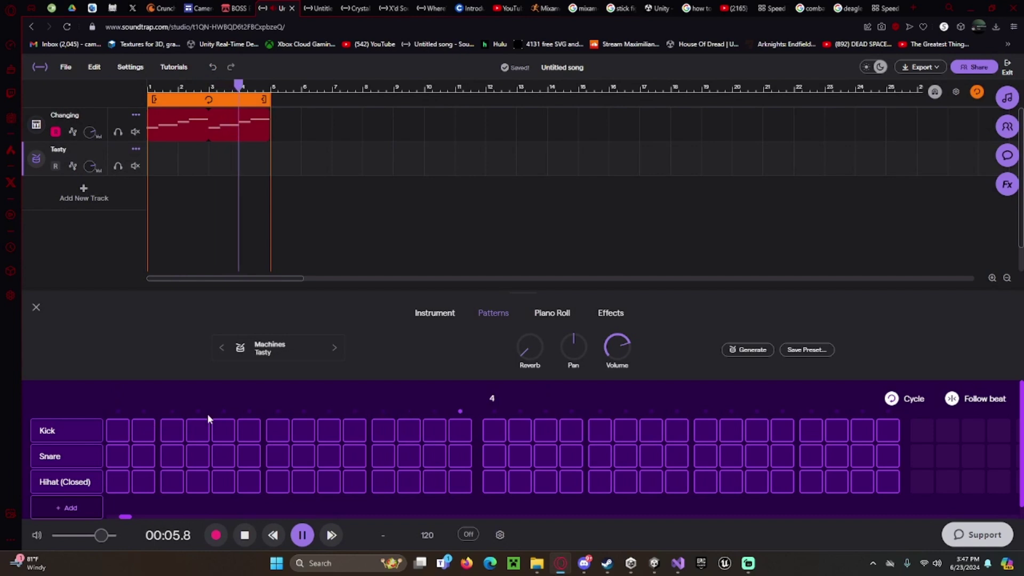
Program a one-bar Tasty pattern with kicks on steps 1 and 9 and a snare on step 13, and play it back.
{"action": "left_click", "coordinate": [244, 536]}
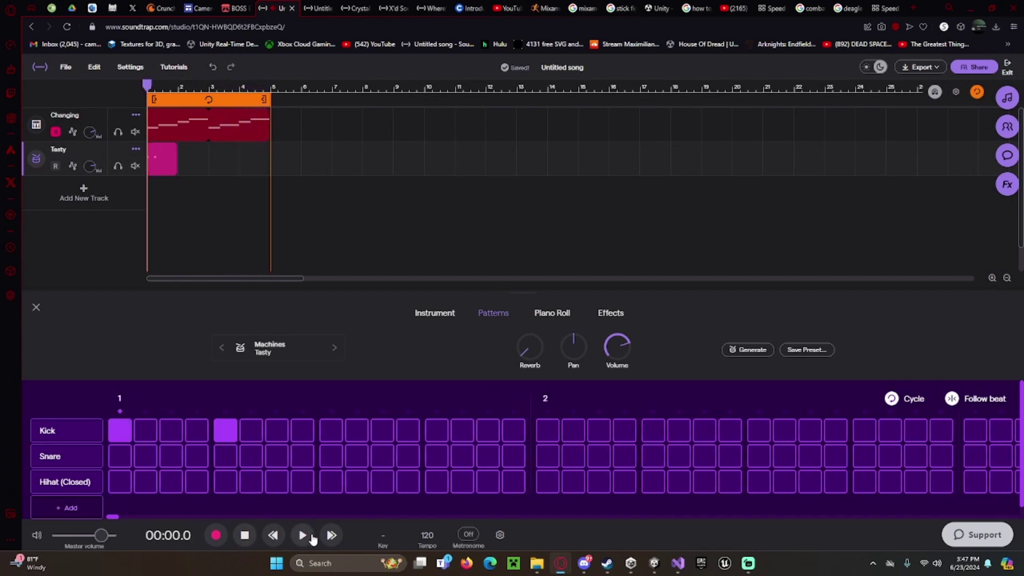
{"action": "left_click", "coordinate": [303, 535]}
{"action": "left_click", "coordinate": [245, 536]}
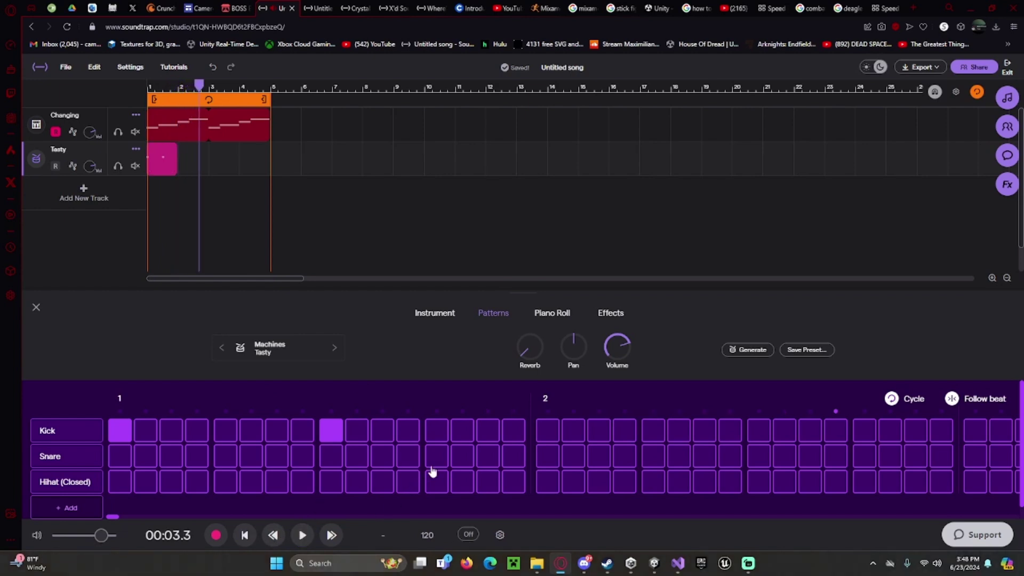
{"action": "left_click", "coordinate": [244, 535]}
{"action": "key", "text": "space"}
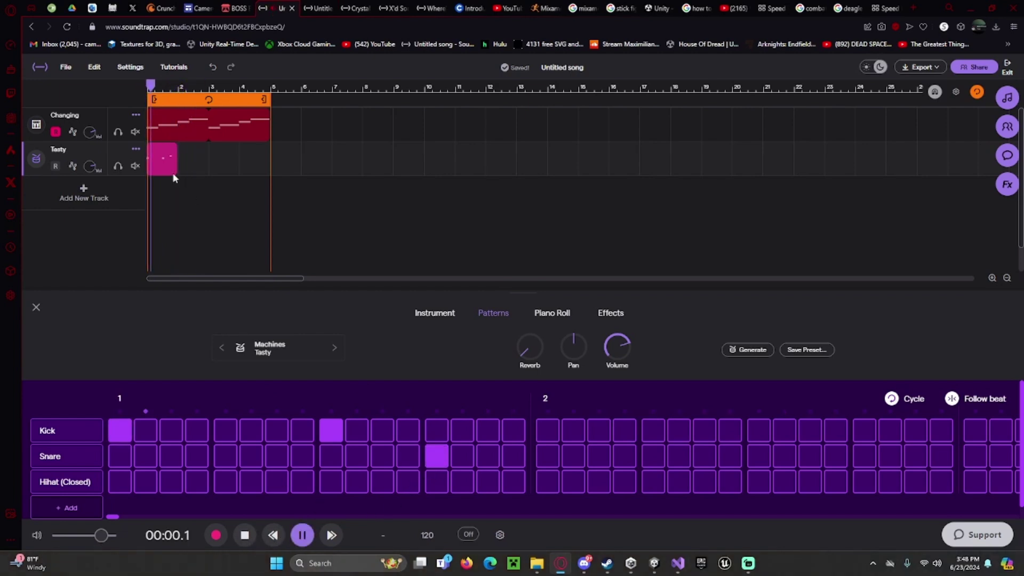
Repeat the one-bar drum region to the end of bar 4 and close the pattern editor.
{"action": "left_click", "coordinate": [171, 150]}
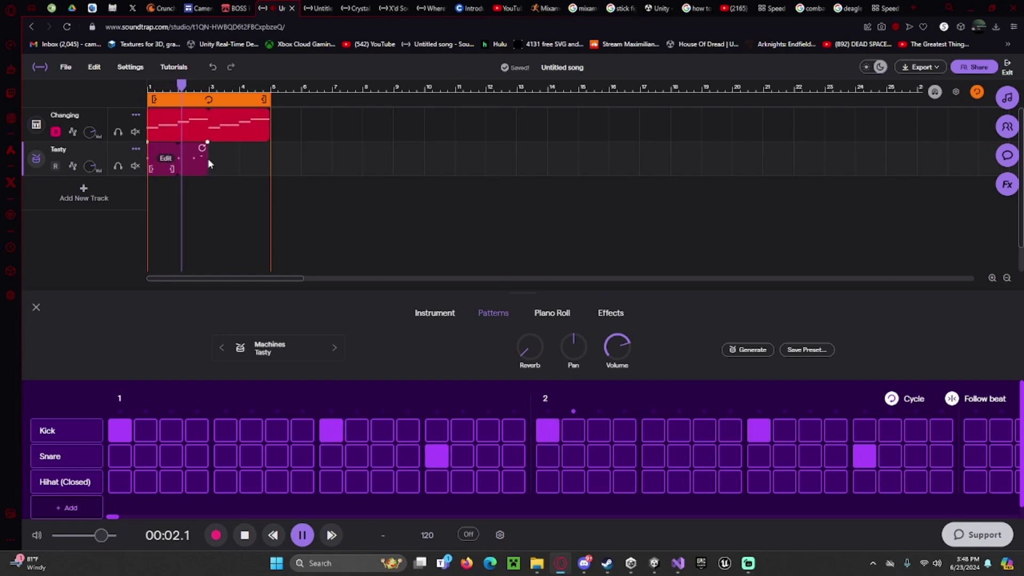
{"action": "left_click_drag", "start_coordinate": [200, 148], "coordinate": [261, 149]}
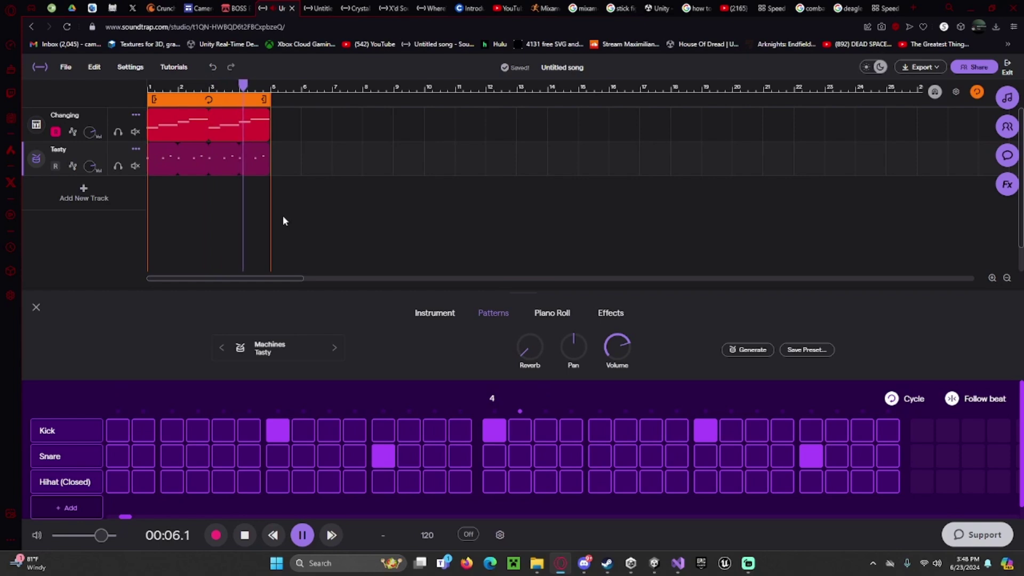
{"action": "left_click", "coordinate": [38, 303]}
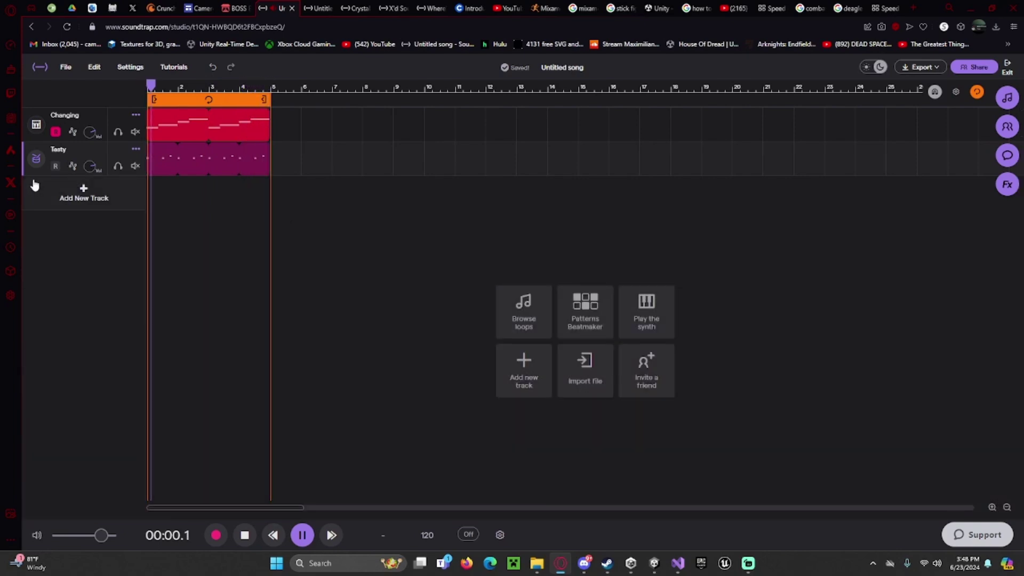
Add a synth track with the Bright Synth instrument.
{"action": "left_click", "coordinate": [543, 367]}
{"action": "left_click", "coordinate": [544, 367]}
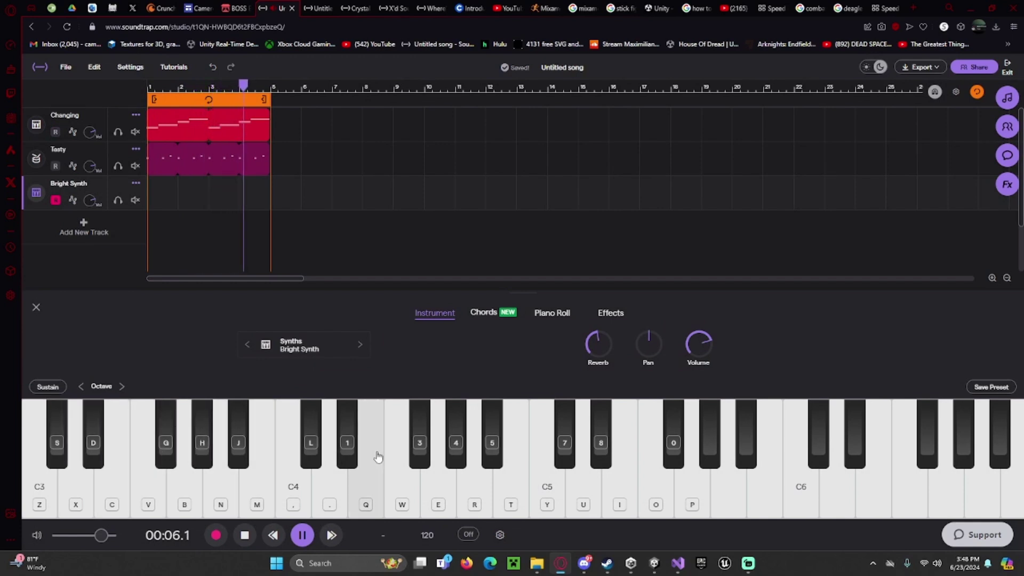
Rehearse a C#3, D#3, F#3, G#3 riff on the Bright Synth keyboard along with the looping tracks.
{"action": "key", "text": "s"}
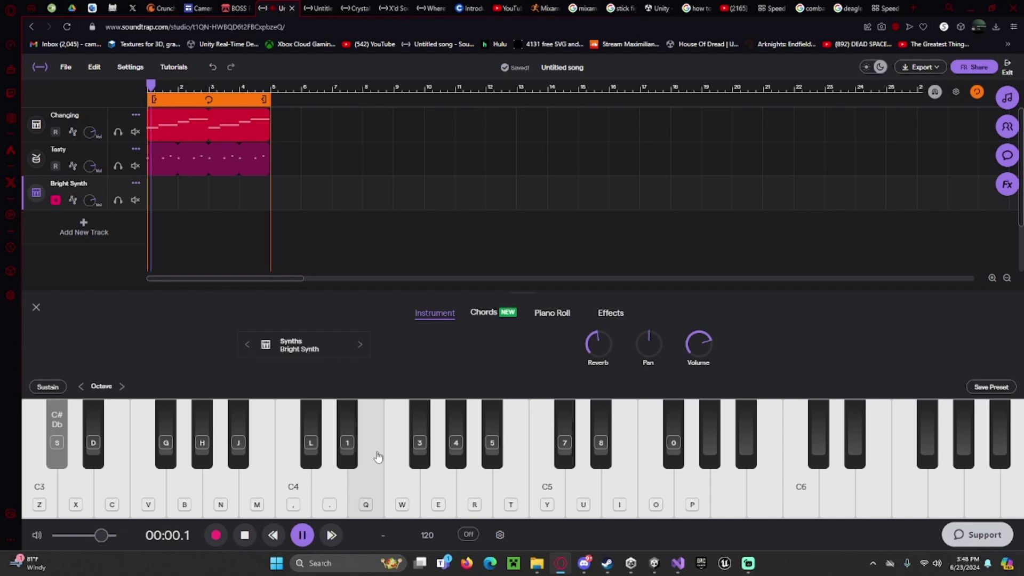
{"action": "key", "text": "d"}
{"action": "key", "text": "g"}
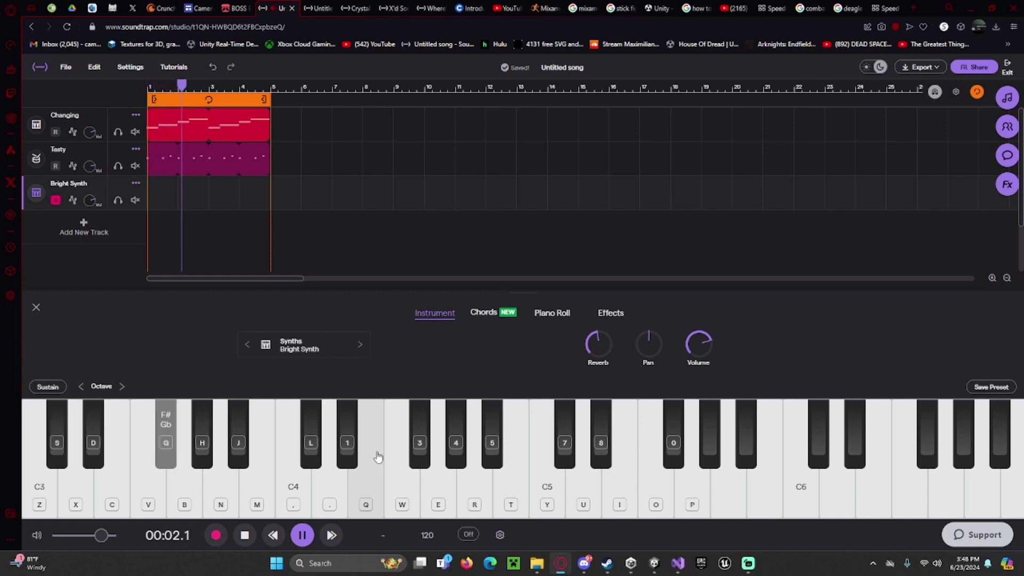
{"action": "key", "text": "h"}
{"action": "key", "text": "s"}
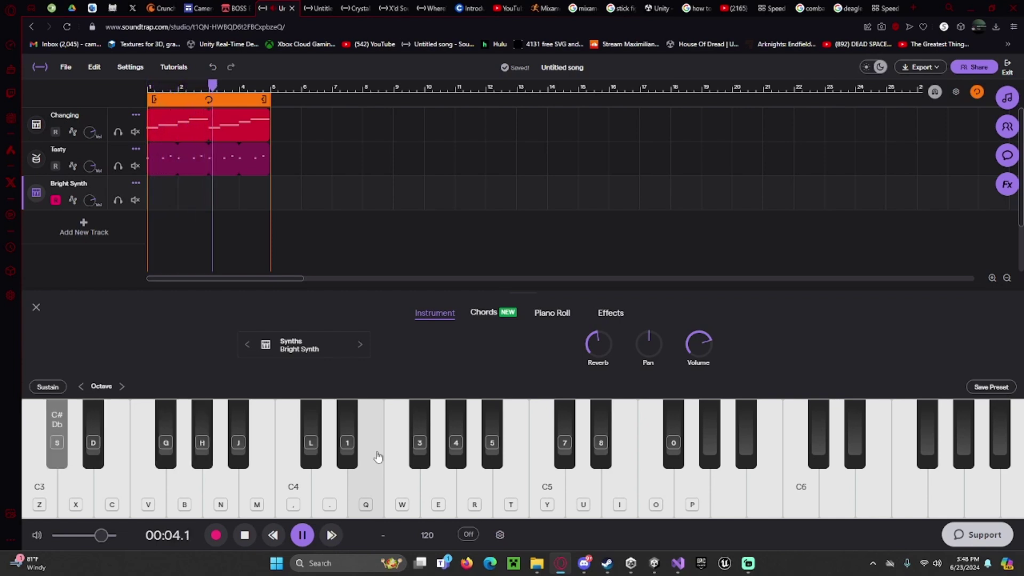
{"action": "key", "text": "d"}
{"action": "key", "text": "g"}
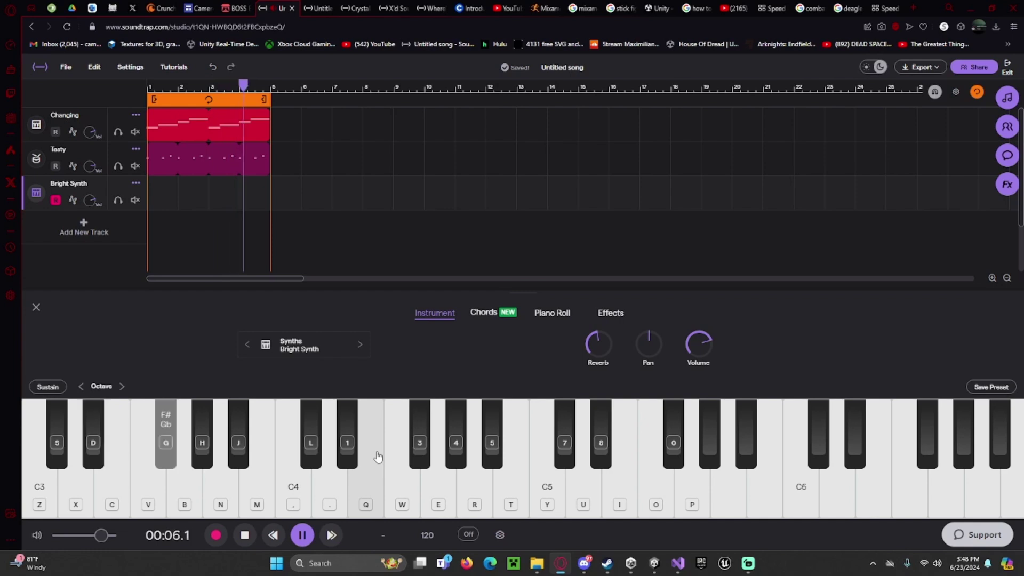
{"action": "key", "text": "h"}
{"action": "key", "text": "s"}
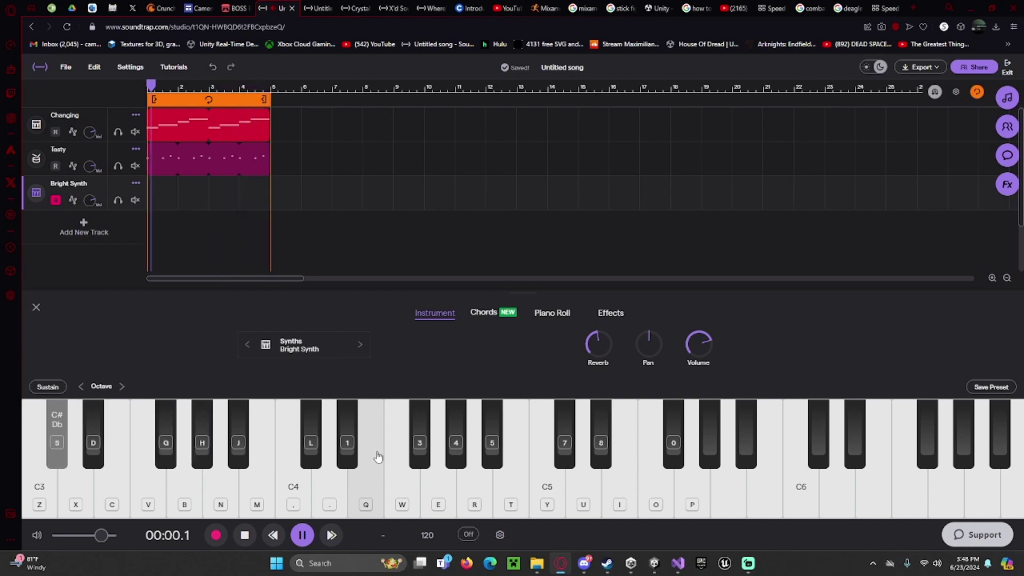
{"action": "key", "text": "d"}
{"action": "key", "text": "g"}
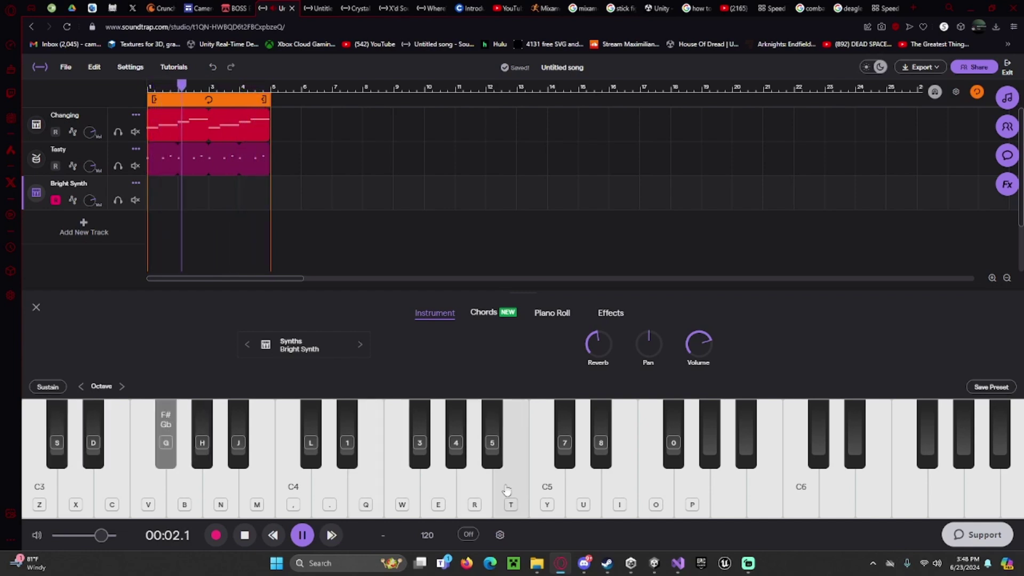
{"action": "key", "text": "h"}
{"action": "key", "text": "s"}
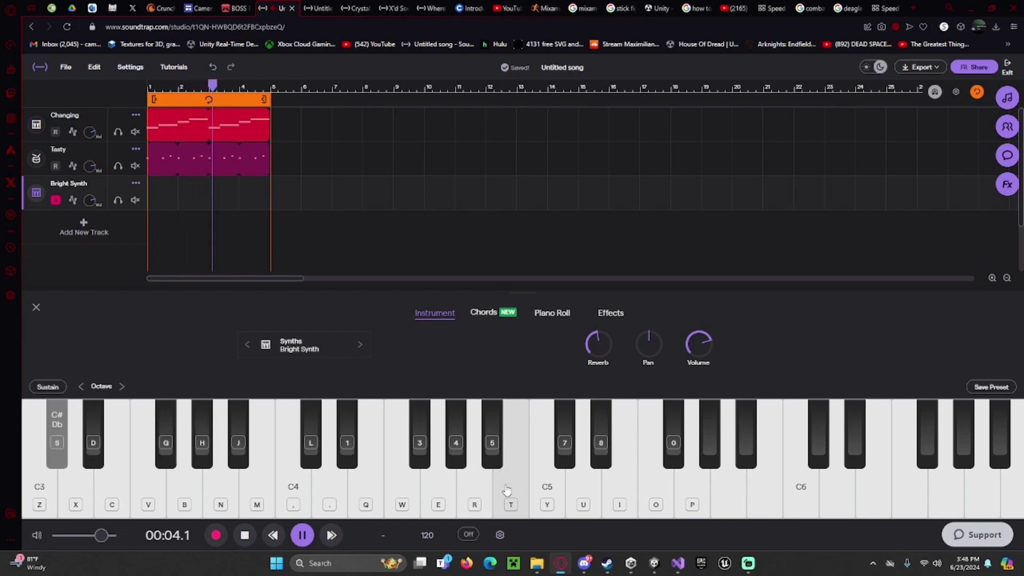
{"action": "key", "text": "d"}
{"action": "key", "text": "g"}
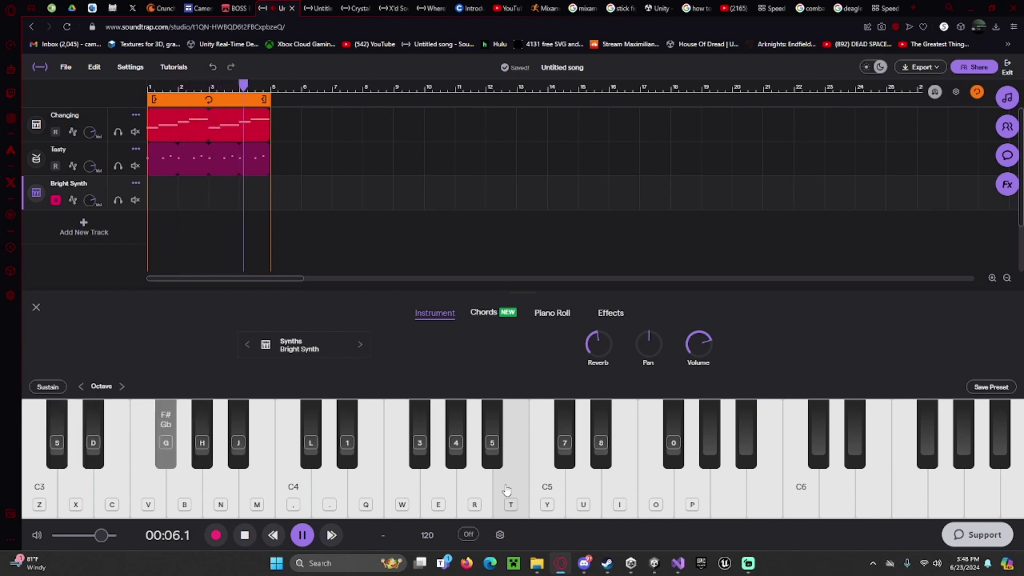
{"action": "key", "text": "h"}
Stop playback, check the C#3 key, and enter two short C#3 notes in bar 1 of the Bright Synth piano roll.
{"action": "left_click", "coordinate": [552, 312]}
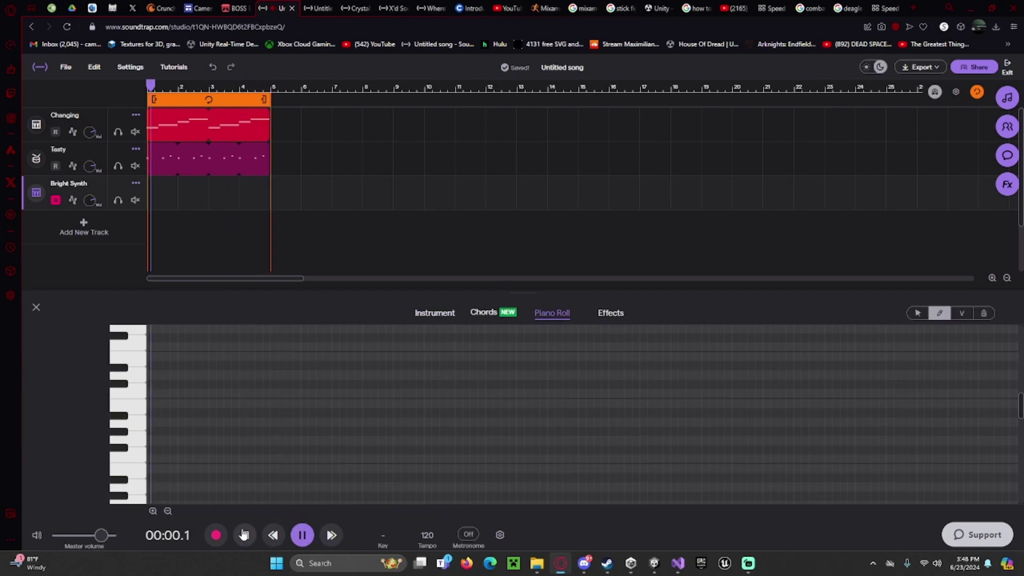
{"action": "key", "text": "space"}
{"action": "left_click", "coordinate": [433, 314]}
{"action": "key", "text": "s"}
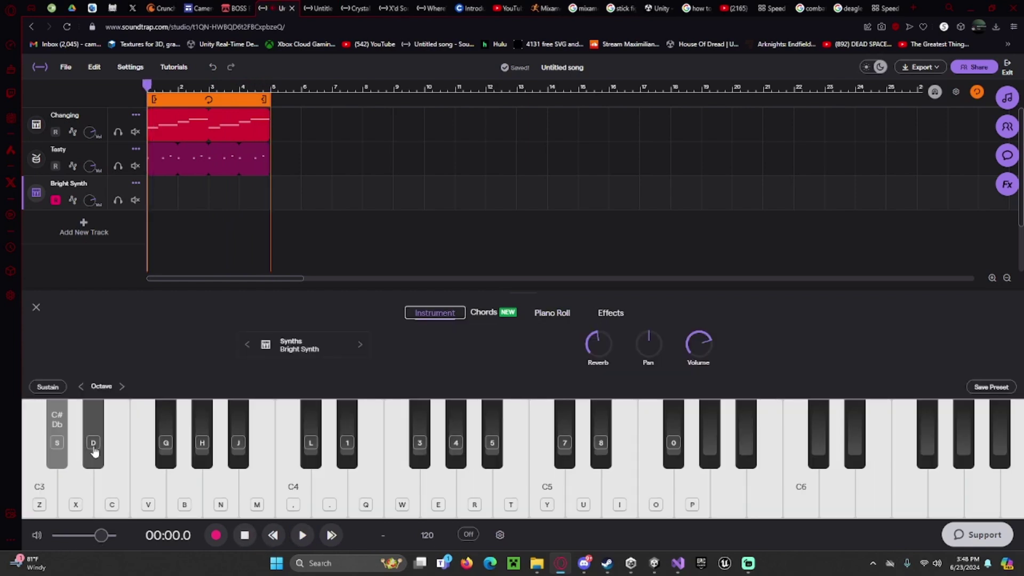
{"action": "left_click", "coordinate": [552, 312]}
{"action": "scroll", "coordinate": [157, 369], "scroll_direction": "down", "scroll_amount": 2}
{"action": "left_click", "coordinate": [153, 414]}
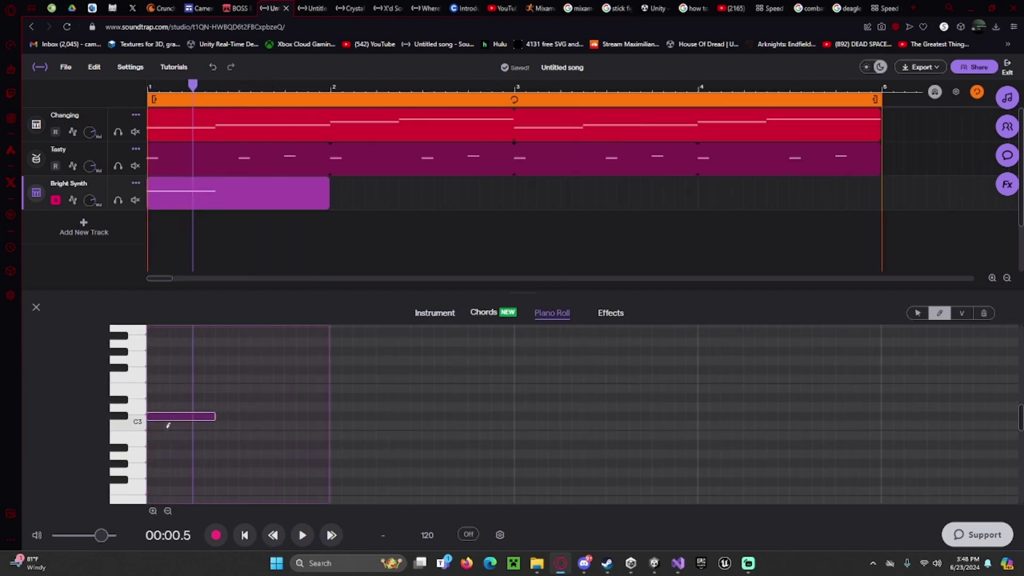
{"action": "mouse_move", "coordinate": [216, 418]}
{"action": "left_mouse_down"}
{"action": "mouse_move", "coordinate": [170, 416]}
{"action": "mouse_move", "coordinate": [204, 416]}
{"action": "left_mouse_up"}
{"action": "left_click", "coordinate": [187, 416]}
{"action": "left_click", "coordinate": [245, 534]}
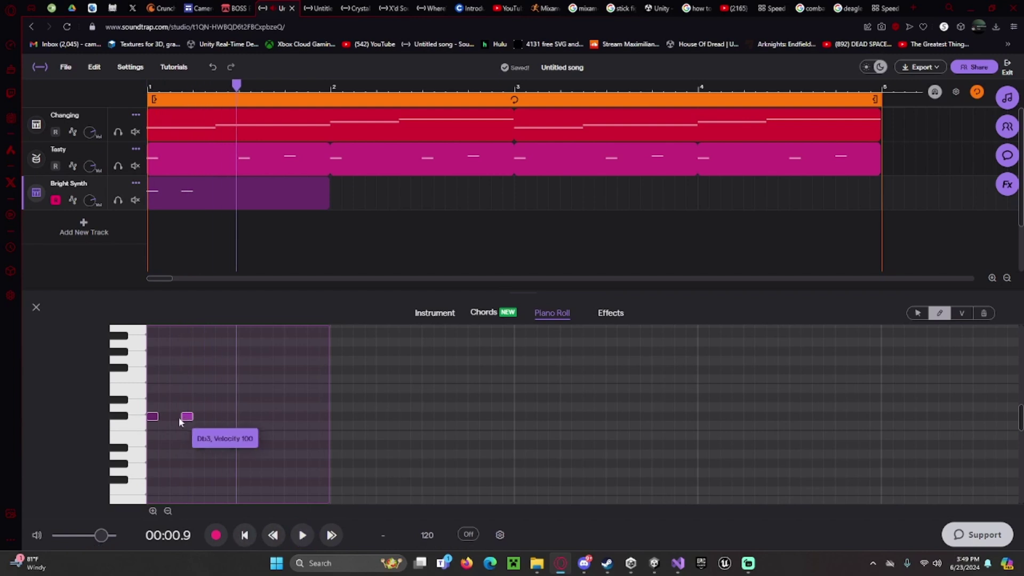
Shift the second C#3 note one sixteenth earlier and add a long D#3 note lasting to the end of bar 1.
{"action": "left_click", "coordinate": [299, 532]}
{"action": "mouse_move", "coordinate": [187, 416]}
{"action": "left_mouse_down"}
{"action": "mouse_move", "coordinate": [176, 417]}
{"action": "mouse_move", "coordinate": [221, 400]}
{"action": "mouse_move", "coordinate": [330, 407]}
{"action": "left_mouse_up"}
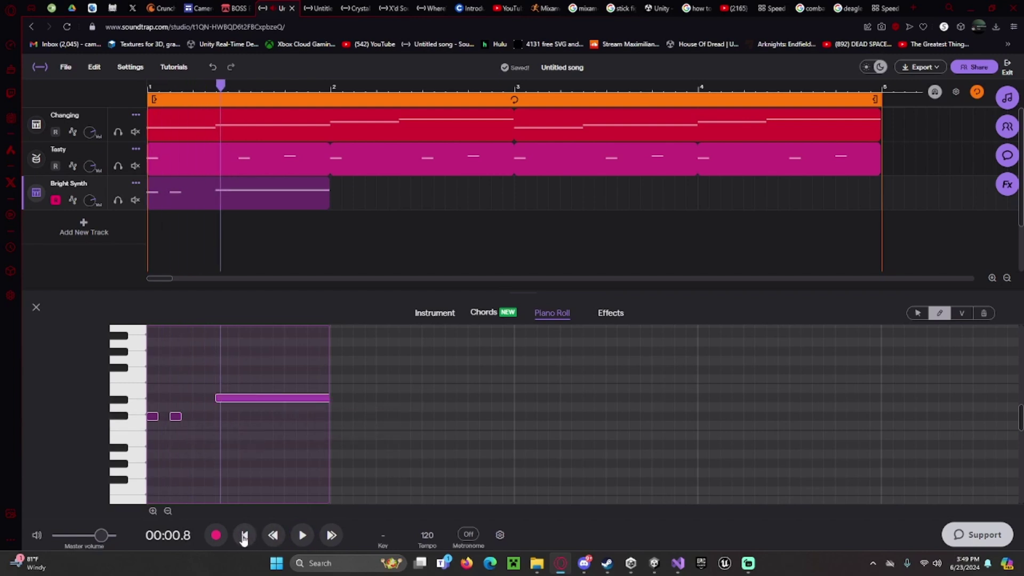
{"action": "left_click", "coordinate": [302, 535]}
{"action": "key", "text": "space"}
Extend the Bright Synth region to two bars, add a short F#3 and a long G#3 note in bar 2, and play it back.
{"action": "left_click_drag", "start_coordinate": [322, 203], "coordinate": [510, 200]}
{"action": "scroll", "coordinate": [352, 413], "scroll_direction": "up", "scroll_amount": 3}
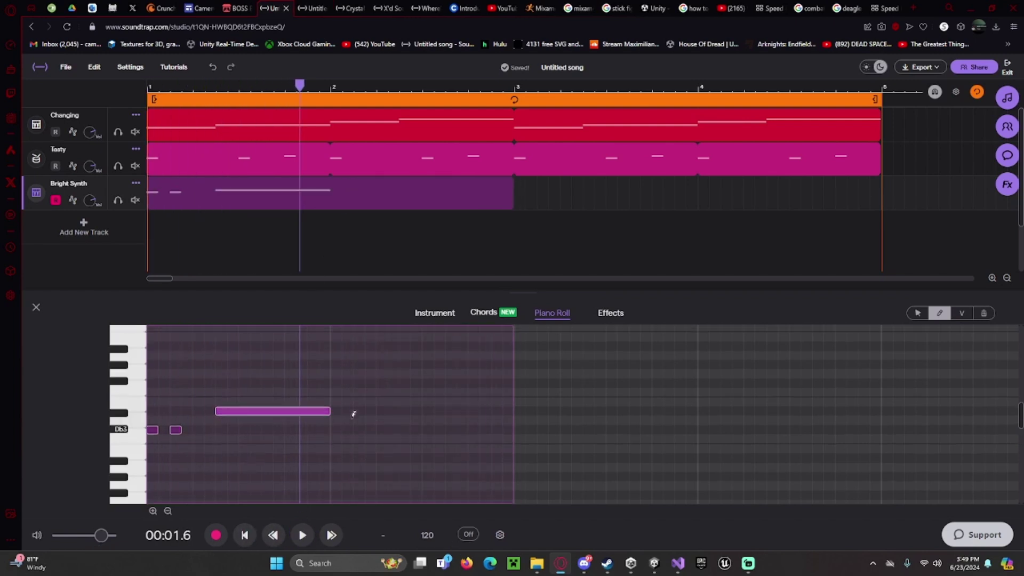
{"action": "mouse_move", "coordinate": [333, 410]}
{"action": "left_mouse_down"}
{"action": "mouse_move", "coordinate": [421, 410]}
{"action": "mouse_move", "coordinate": [376, 409]}
{"action": "left_mouse_up"}
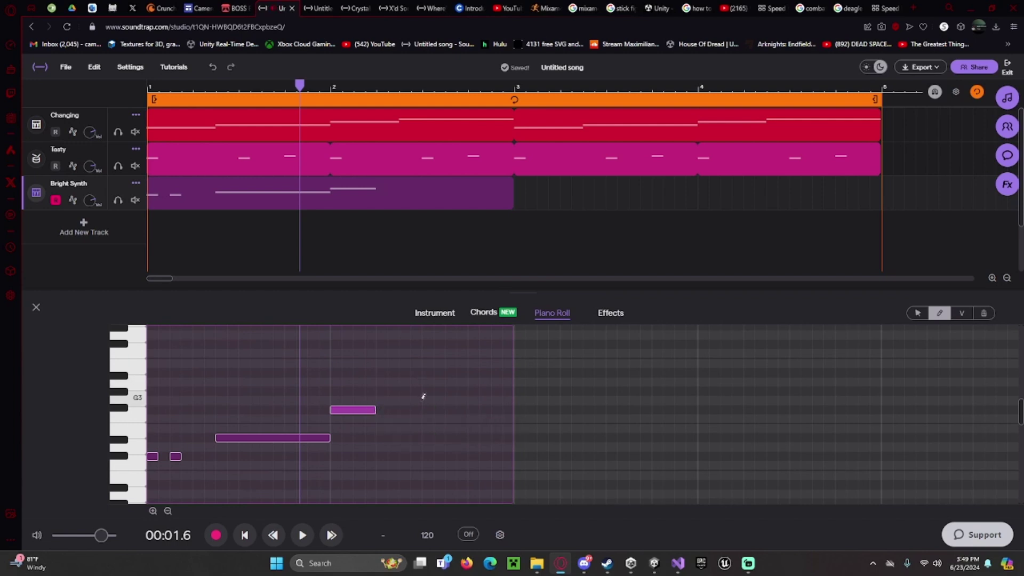
{"action": "left_click", "coordinate": [401, 392]}
{"action": "left_click_drag", "start_coordinate": [442, 391], "coordinate": [512, 389]}
{"action": "left_click", "coordinate": [244, 535]}
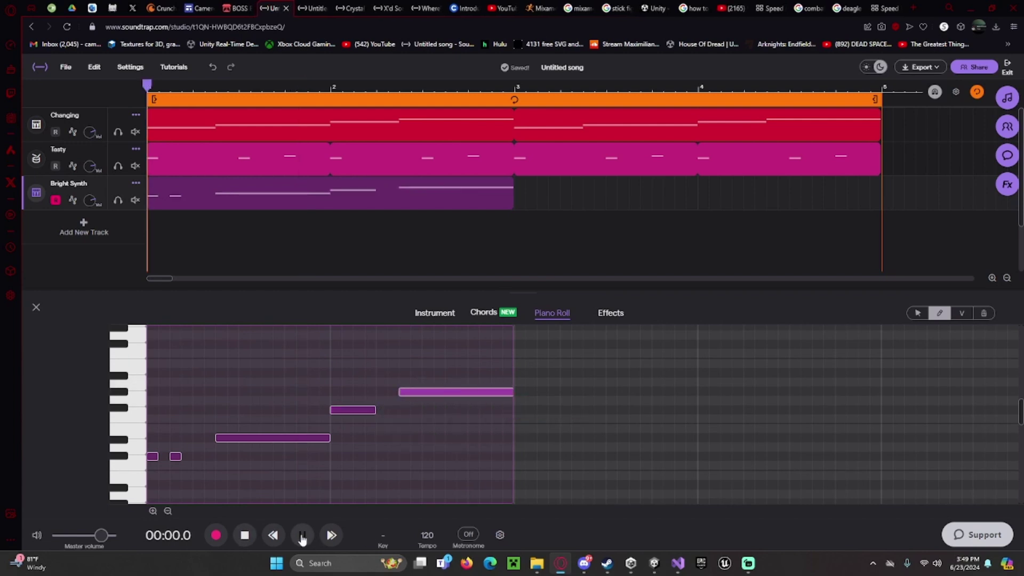
{"action": "left_click", "coordinate": [301, 536]}
Repeat the two-bar Bright Synth region once and move it so it fills bars 5 to 8.
{"action": "scroll", "coordinate": [226, 213], "scroll_direction": "down", "scroll_amount": 3}
{"action": "left_click_drag", "start_coordinate": [242, 184], "coordinate": [450, 178]}
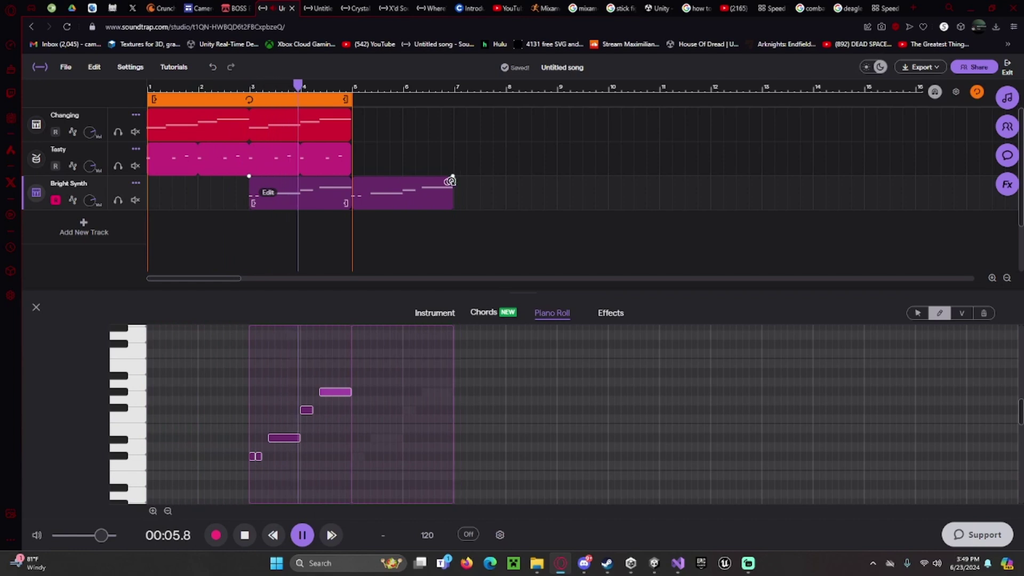
{"action": "left_click", "coordinate": [1000, 497]}
{"action": "left_click_drag", "start_coordinate": [345, 99], "coordinate": [455, 112]}
{"action": "left_click_drag", "start_coordinate": [379, 195], "coordinate": [483, 202]}
Repeat the Tasty and Changing regions and extend the loop range to the end of bar 8, then close the piano roll and stop playback.
{"action": "left_click_drag", "start_coordinate": [400, 166], "coordinate": [320, 124]}
{"action": "left_click_drag", "start_coordinate": [345, 113], "coordinate": [556, 124]}
{"action": "left_click_drag", "start_coordinate": [448, 99], "coordinate": [551, 99]}
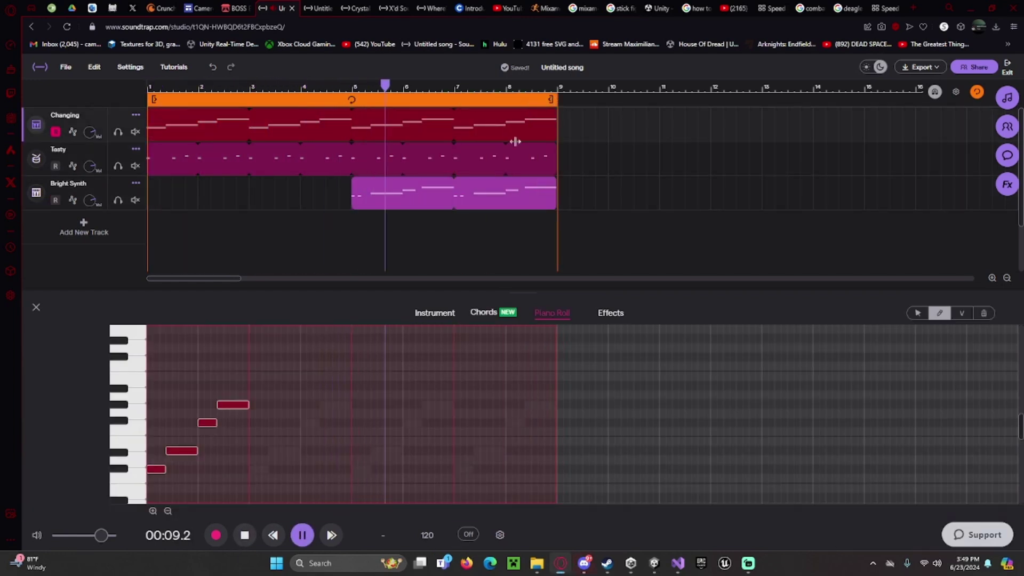
{"action": "left_click", "coordinate": [36, 307]}
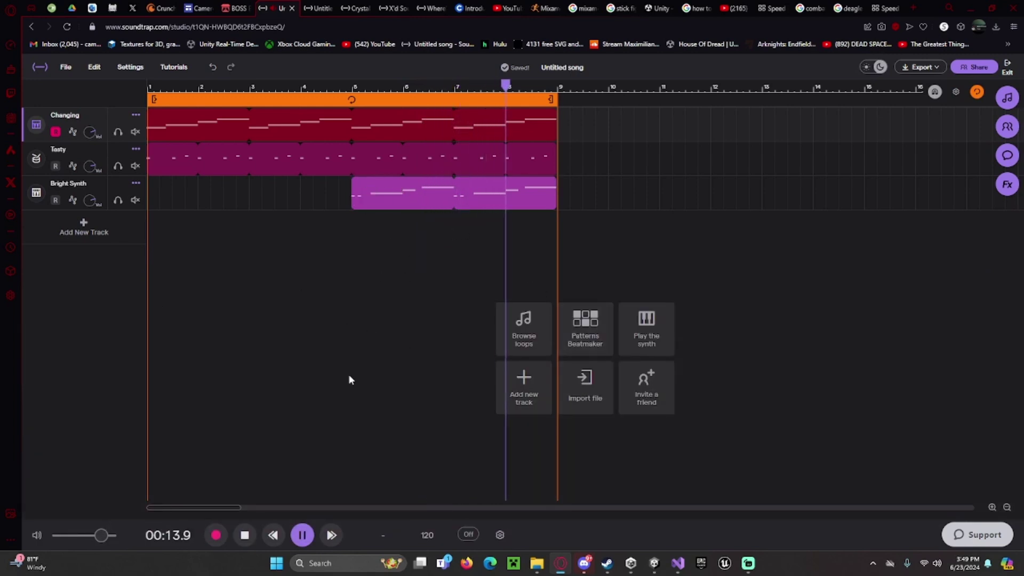
{"action": "left_click", "coordinate": [244, 535]}
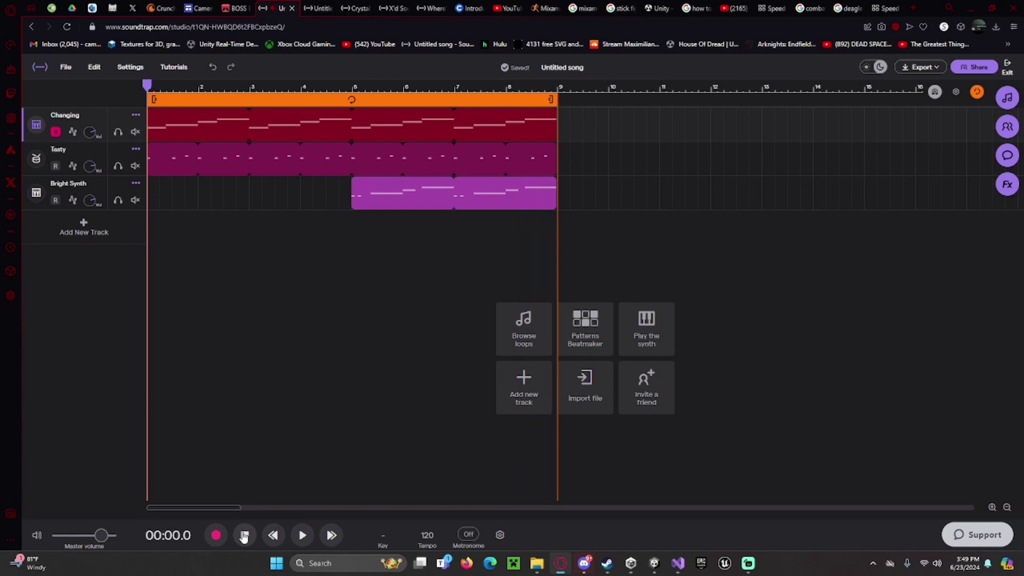
{"action": "scroll", "coordinate": [315, 217], "scroll_direction": "down", "scroll_amount": 3}
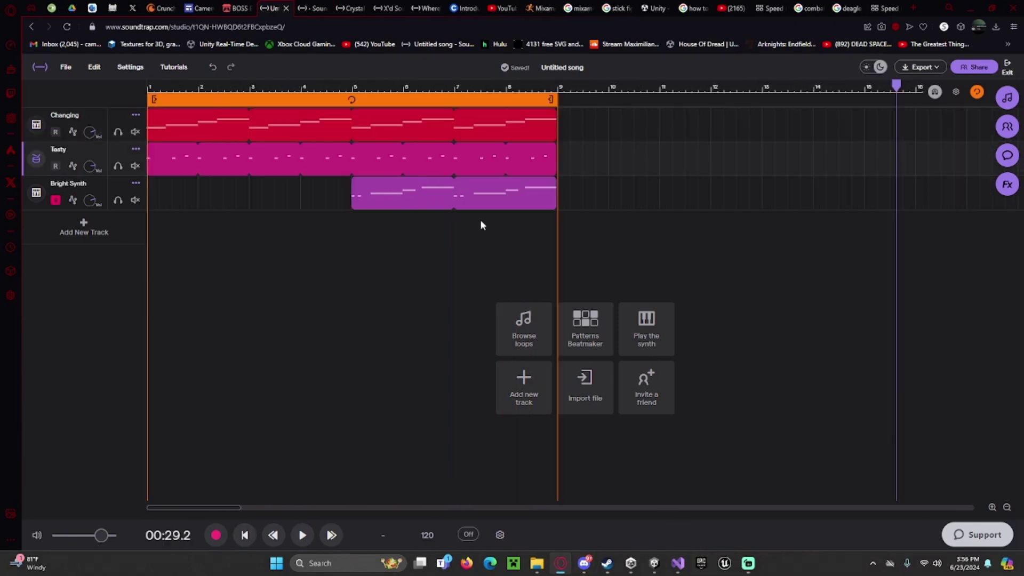
End the first Tasty drum region at bar 4 and add a second Tasty drum track with a two-bar beat repeated over bars 5 to 8.
{"action": "left_click_drag", "start_coordinate": [553, 147], "coordinate": [353, 145]}
{"action": "left_click", "coordinate": [83, 227]}
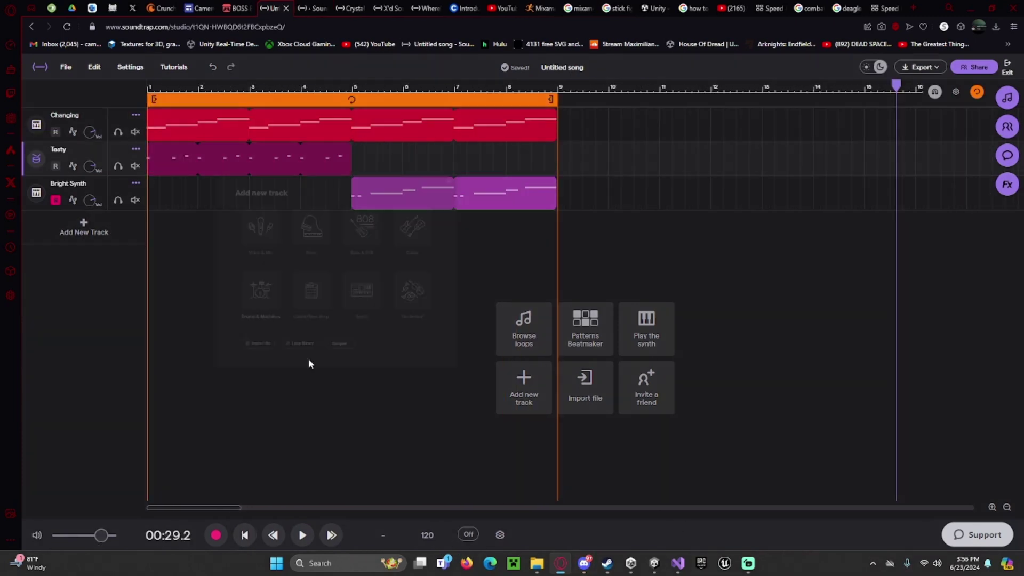
{"action": "left_click", "coordinate": [631, 320]}
{"action": "left_click", "coordinate": [665, 313]}
{"action": "left_click", "coordinate": [364, 235]}
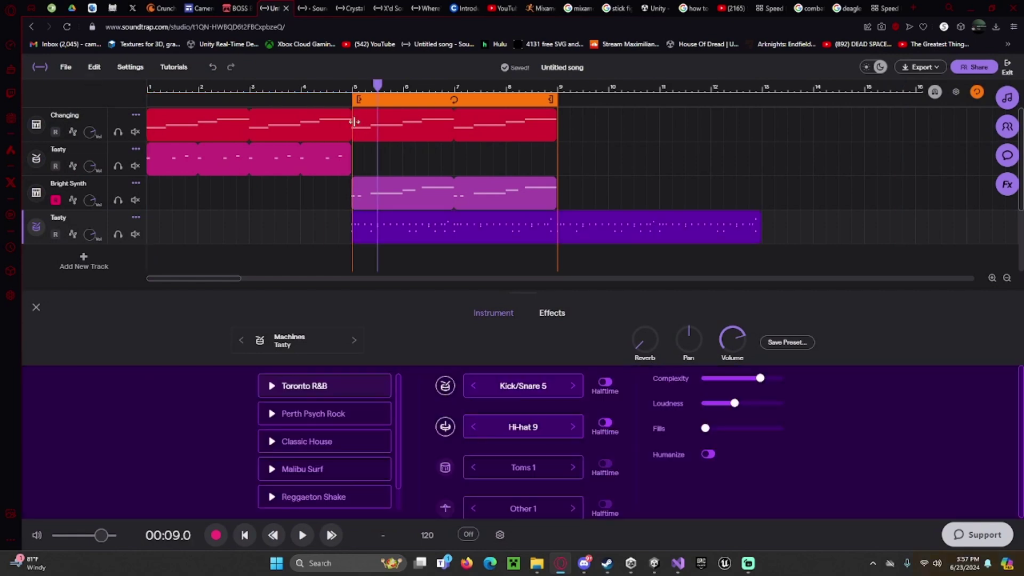
{"action": "left_click_drag", "start_coordinate": [760, 226], "coordinate": [441, 229]}
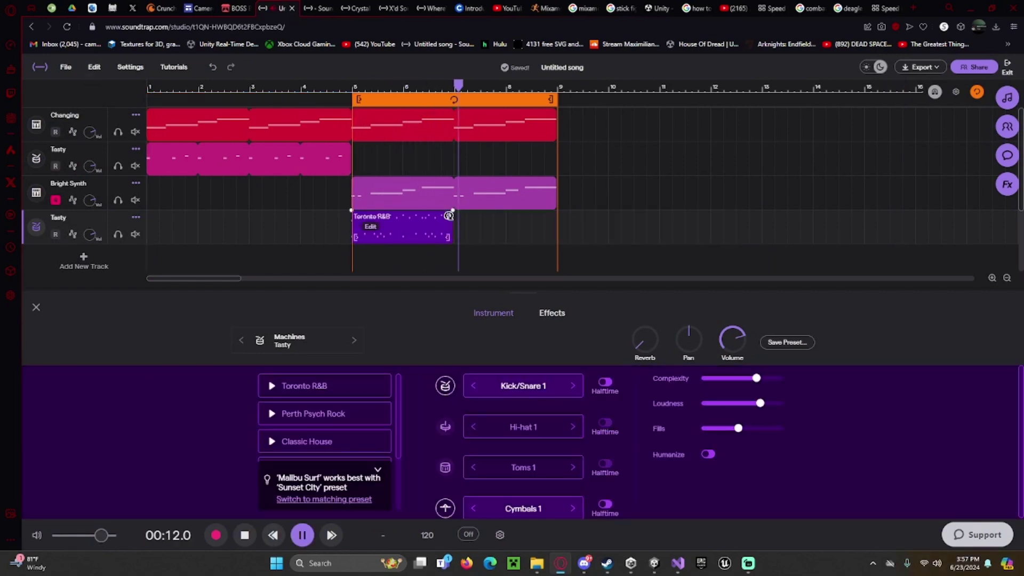
{"action": "left_click", "coordinate": [36, 309]}
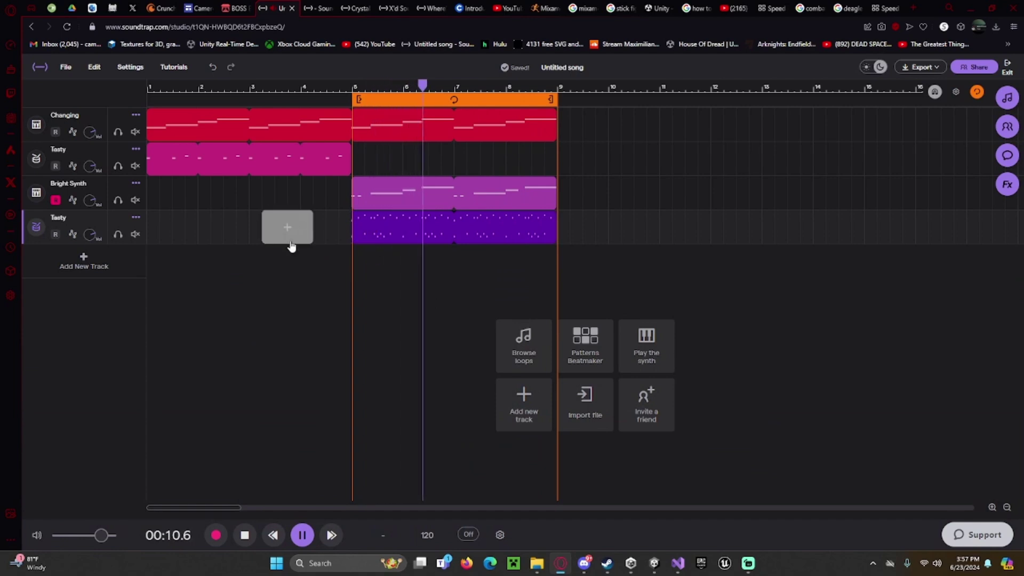
Repeat the Changing, Bright Synth and second Tasty regions to the end of bar 12, and extend the loop range to match.
{"action": "scroll", "coordinate": [267, 224], "scroll_direction": "down", "scroll_amount": 3}
{"action": "left_click_drag", "start_coordinate": [345, 229], "coordinate": [393, 113]}
{"action": "left_click_drag", "start_coordinate": [305, 100], "coordinate": [394, 99]}
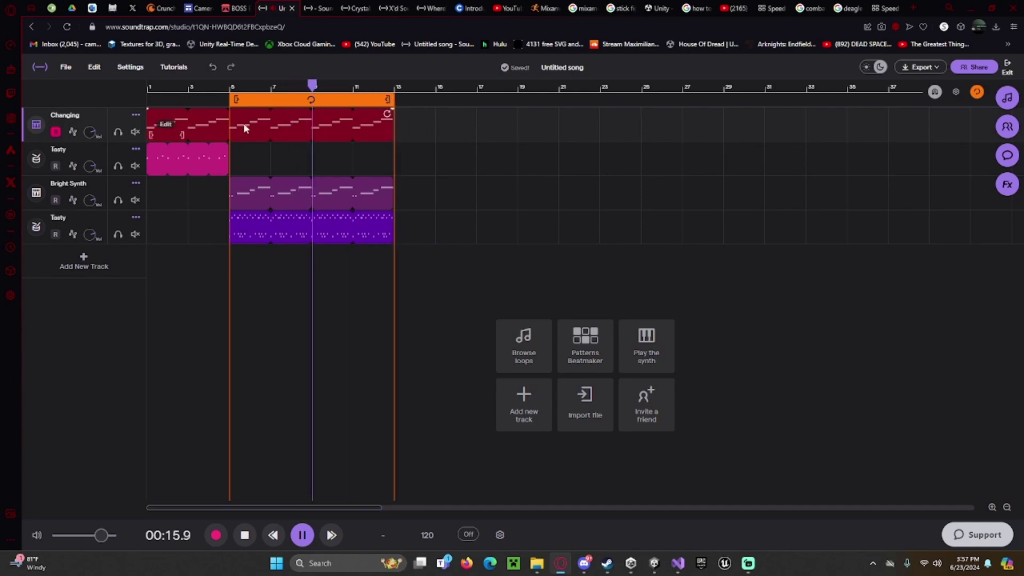
Add another synth track and set its instrument to the Heart pad preset.
{"action": "left_click", "coordinate": [84, 261]}
{"action": "left_click", "coordinate": [543, 343]}
{"action": "left_click", "coordinate": [342, 349]}
{"action": "left_click", "coordinate": [584, 169]}
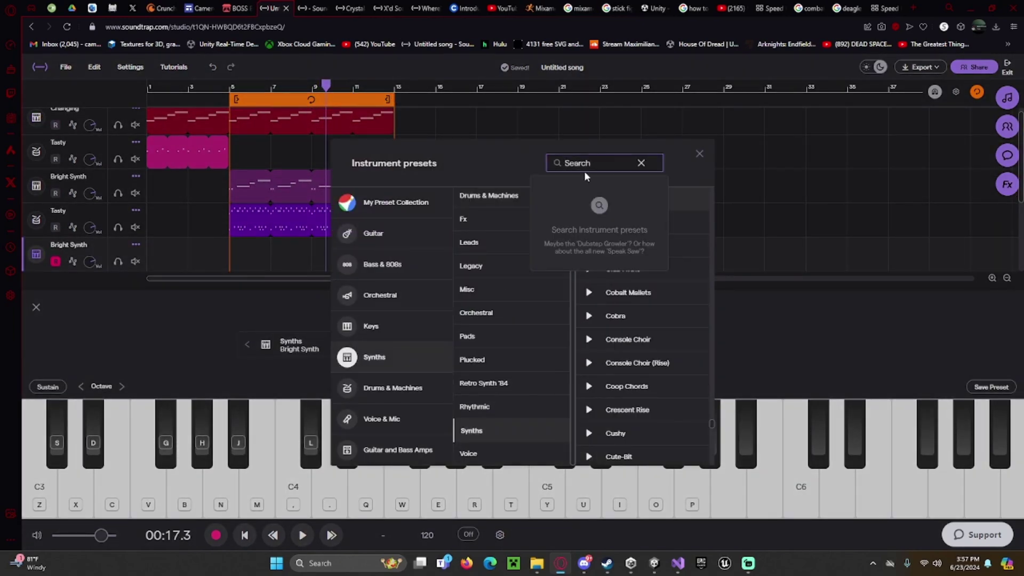
{"action": "type", "text": "hear"}
{"action": "left_click", "coordinate": [581, 212]}
{"action": "left_click", "coordinate": [692, 159]}
{"action": "left_click", "coordinate": [40, 255]}
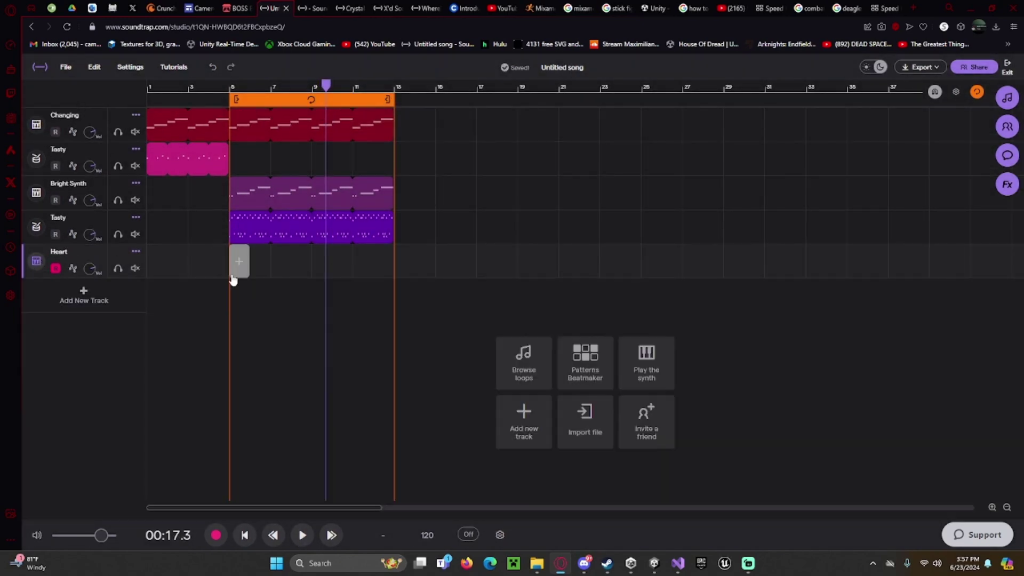
Place the playhead at bar 5 and rehearse a Heart pad melody using C#3, D#3, F#3, G3 and G#3.
{"action": "left_click", "coordinate": [231, 93]}
{"action": "left_click", "coordinate": [33, 265]}
{"action": "key", "text": "s"}
{"action": "key", "text": "d"}
{"action": "key", "text": "h"}
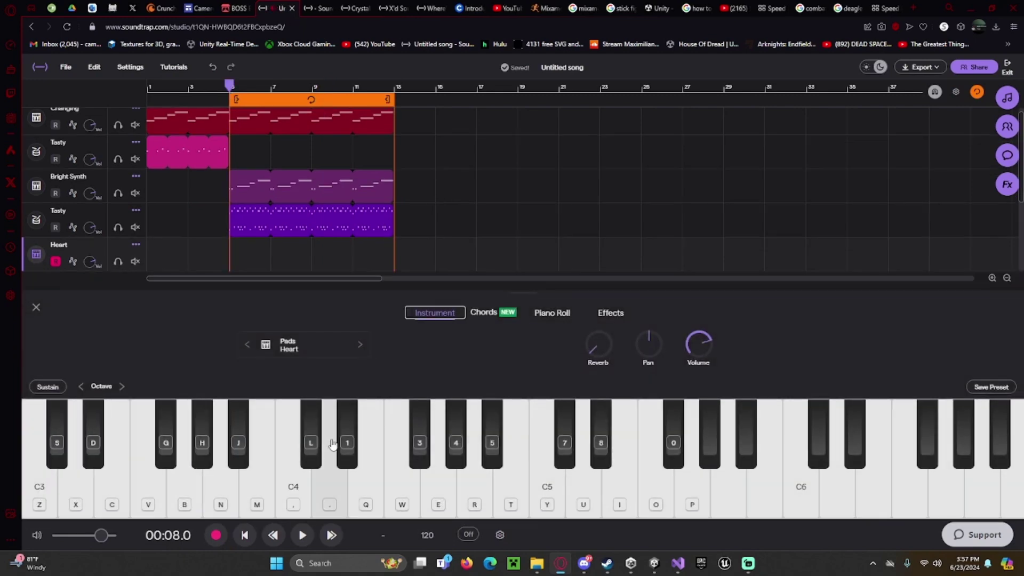
{"action": "key", "text": "s"}
{"action": "key", "text": "h"}
{"action": "key", "text": "h"}
{"action": "key", "text": "b"}
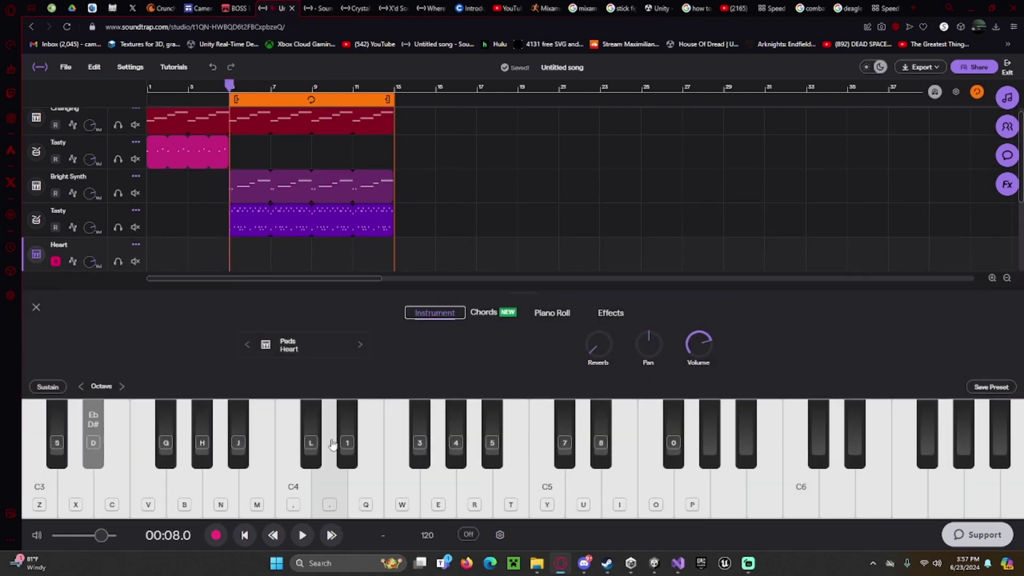
{"action": "key", "text": "b"}
{"action": "key", "text": "s"}
{"action": "key", "text": "h"}
{"action": "key", "text": "h"}
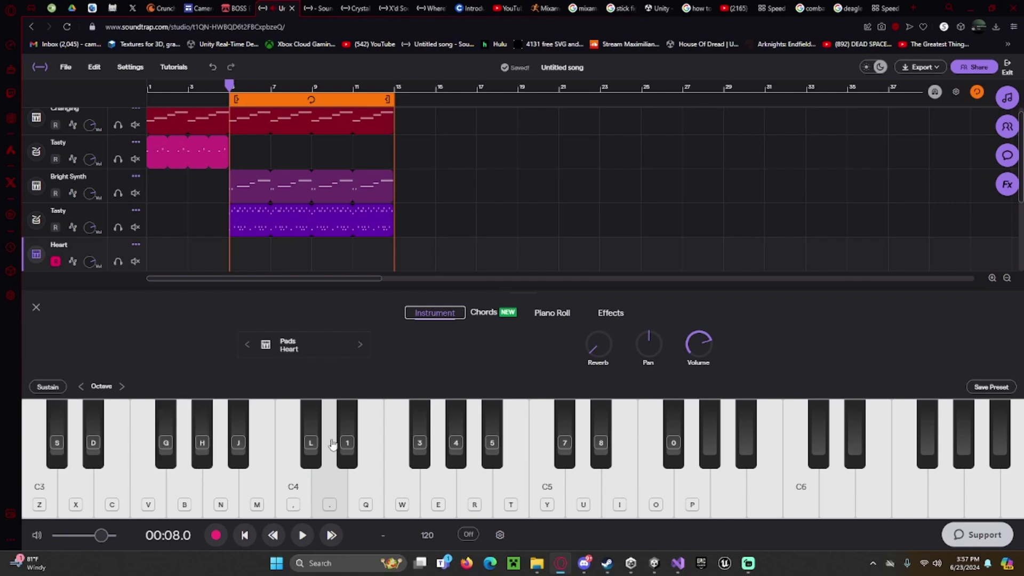
{"action": "key", "text": "s"}
{"action": "key", "text": "d"}
{"action": "key", "text": "h"}
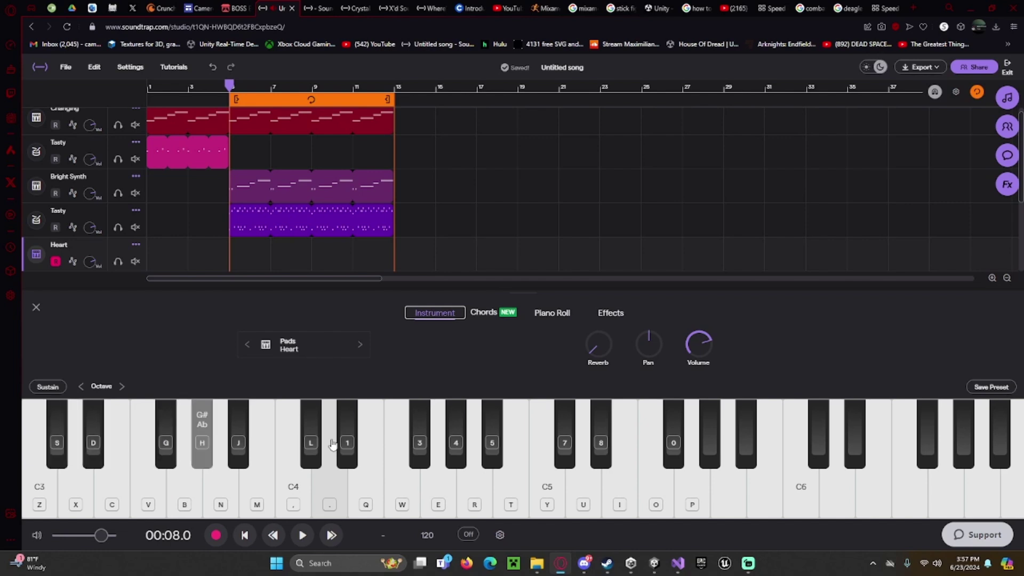
{"action": "key", "text": "g"}
{"action": "key", "text": "h"}
{"action": "key", "text": "h"}
{"action": "key", "text": "b"}
{"action": "key", "text": "s"}
{"action": "key", "text": "d"}
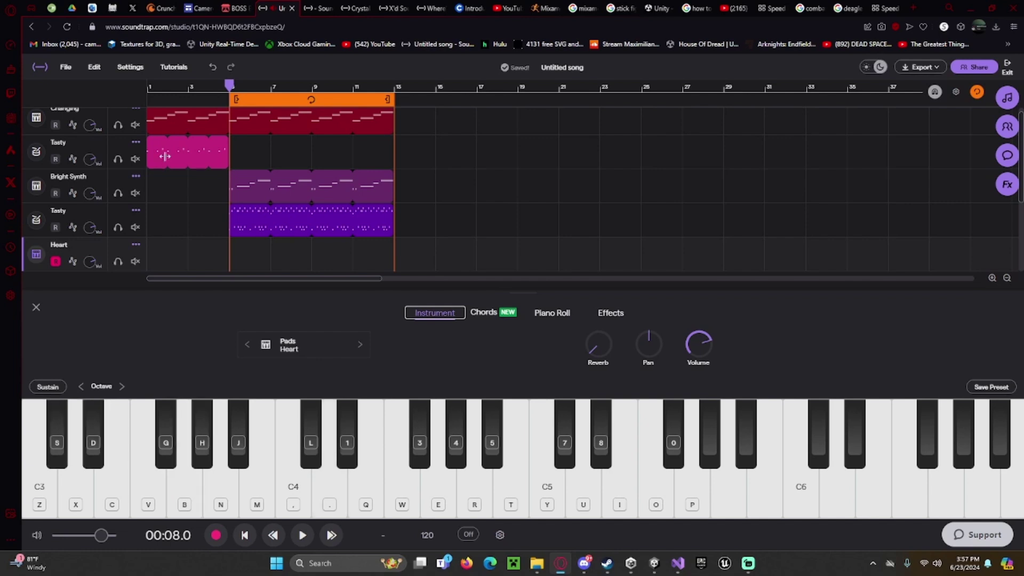
Record the Heart pad melody C#3, D#3, G#3, G3, C#3, D#3, F#3, G#3 repeatedly over bars 5 to 8.
{"action": "left_click", "coordinate": [215, 534]}
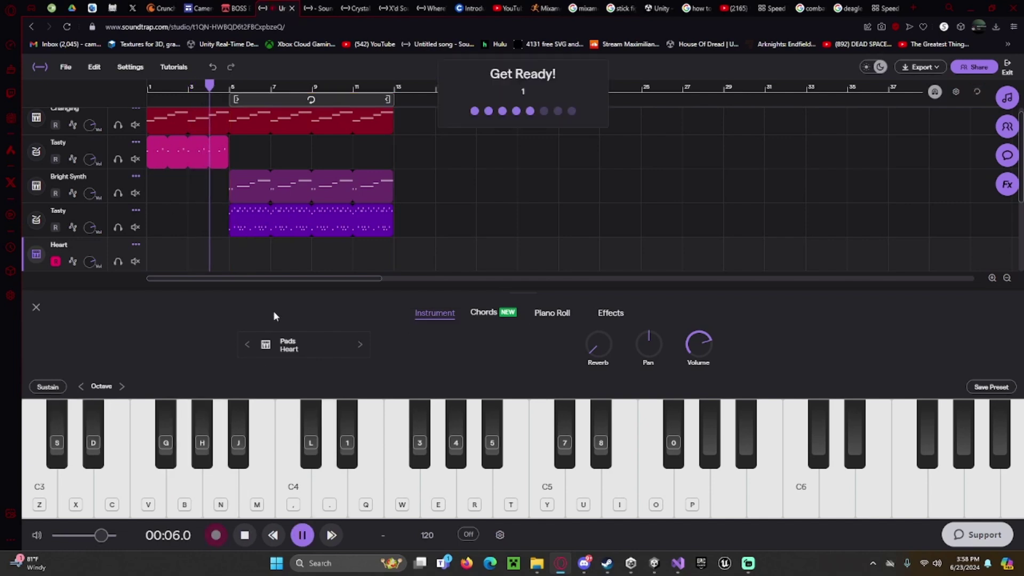
{"action": "key", "text": "s"}
{"action": "key", "text": "h"}
{"action": "key", "text": "b"}
{"action": "key", "text": "d"}
{"action": "key", "text": "g"}
{"action": "key", "text": "s"}
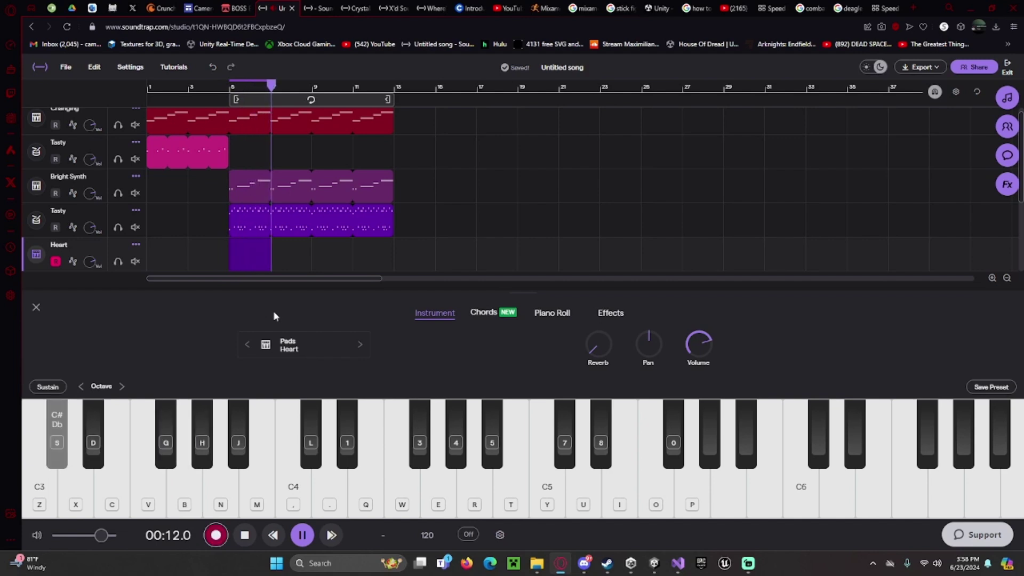
{"action": "key", "text": "d"}
{"action": "key", "text": "b"}
{"action": "key", "text": "s"}
{"action": "key", "text": "g"}
{"action": "key", "text": "h"}
{"action": "key", "text": "space"}
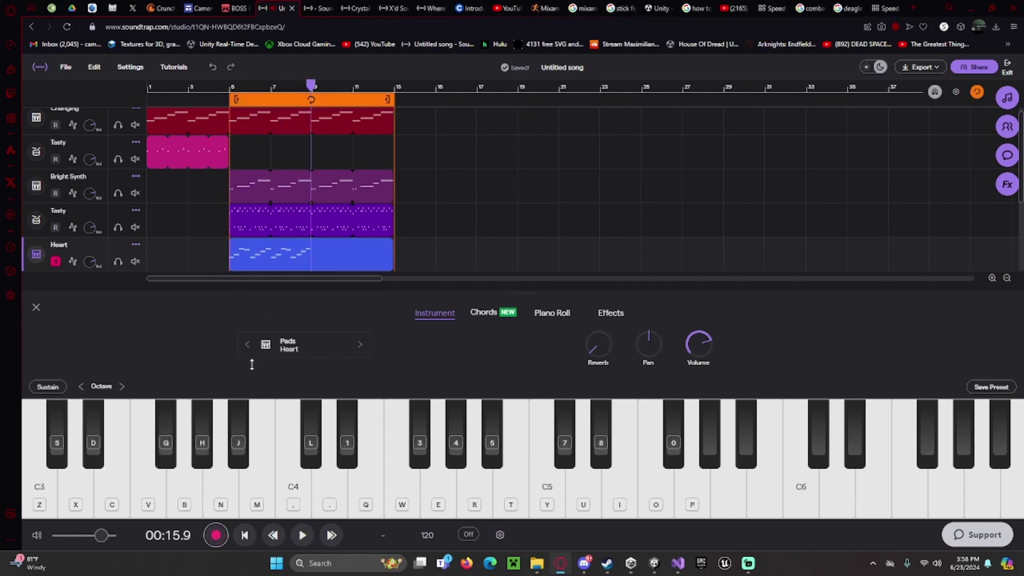
Raise the treble of the Heart track's 2-Band Eq, and move the recorded melody to bars 9 to 12 for playback.
{"action": "left_click", "coordinate": [611, 312]}
{"action": "left_click_drag", "start_coordinate": [99, 425], "coordinate": [99, 394]}
{"action": "left_click_drag", "start_coordinate": [258, 257], "coordinate": [339, 268]}
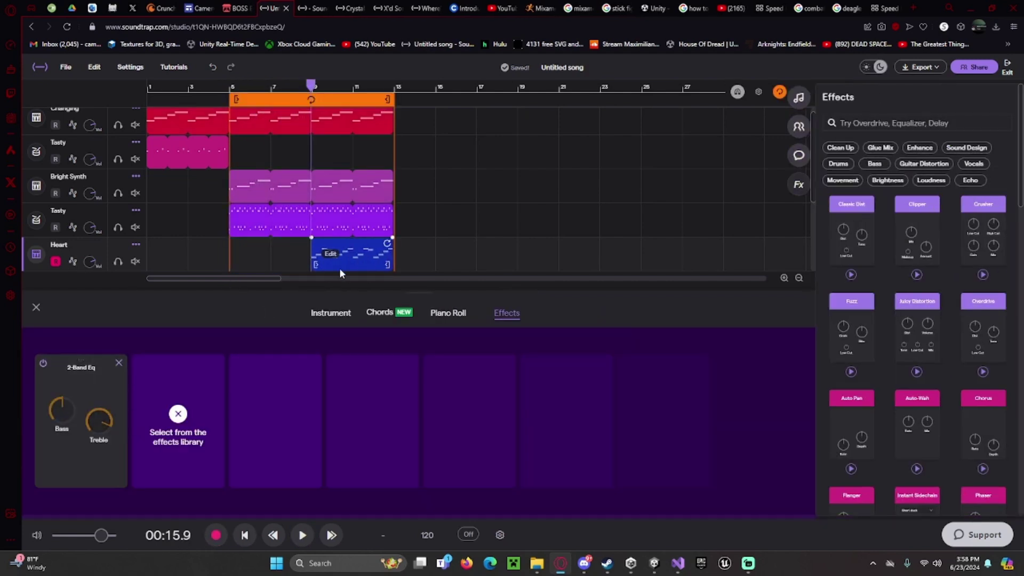
{"action": "key", "text": "space"}
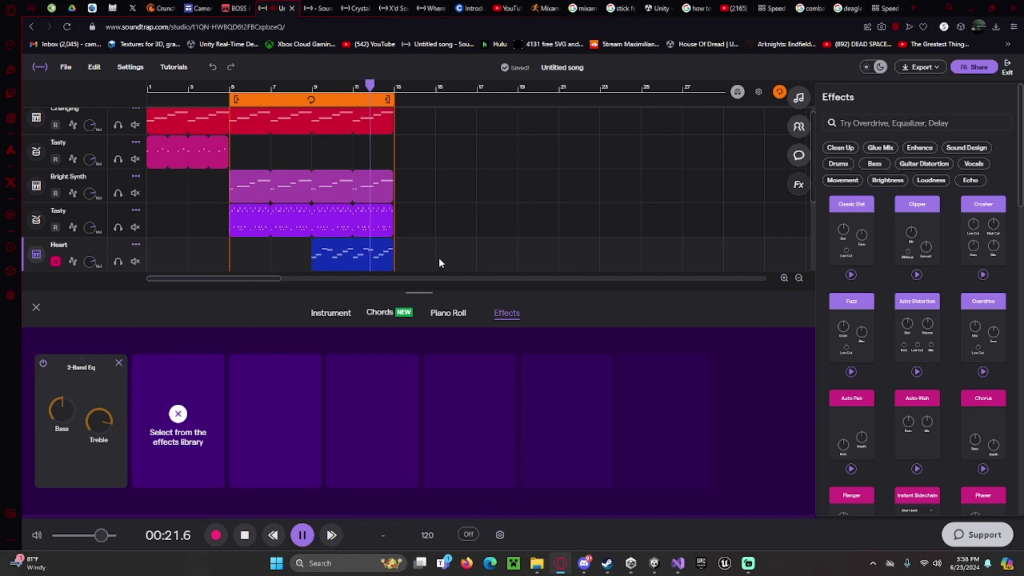
{"action": "scroll", "coordinate": [380, 197], "scroll_direction": "down", "scroll_amount": 1}
{"action": "scroll", "coordinate": [381, 196], "scroll_direction": "up", "scroll_amount": 1}
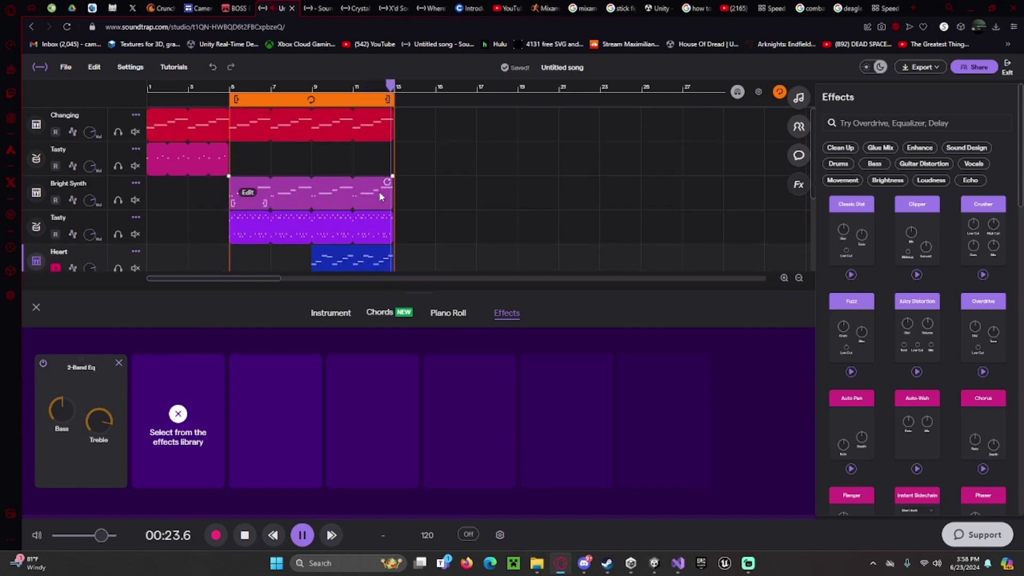
{"action": "left_click", "coordinate": [36, 306]}
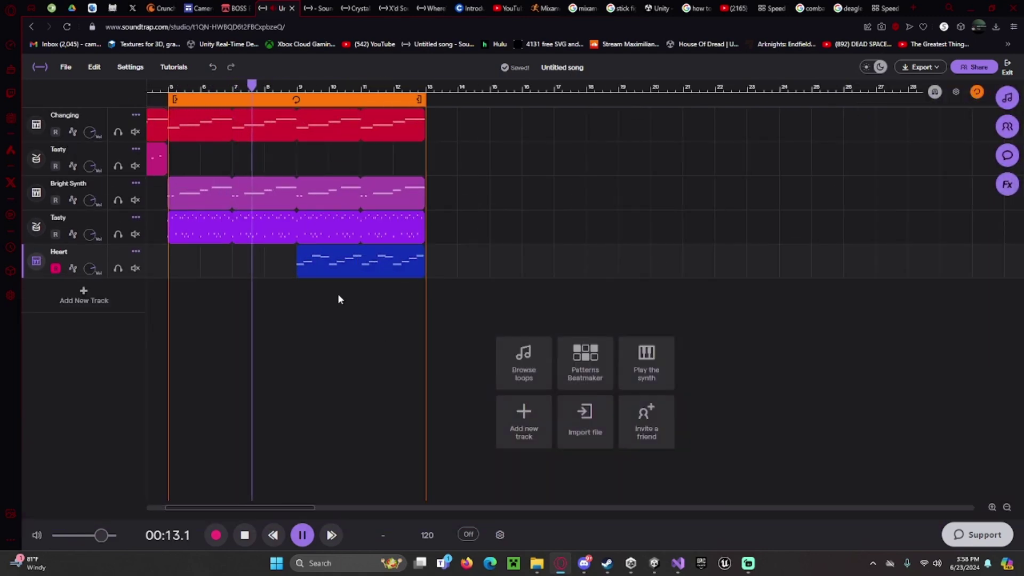
Repeat the Heart and Changing regions to the end of bar 16, and extend the loop range to match.
{"action": "left_click", "coordinate": [342, 202]}
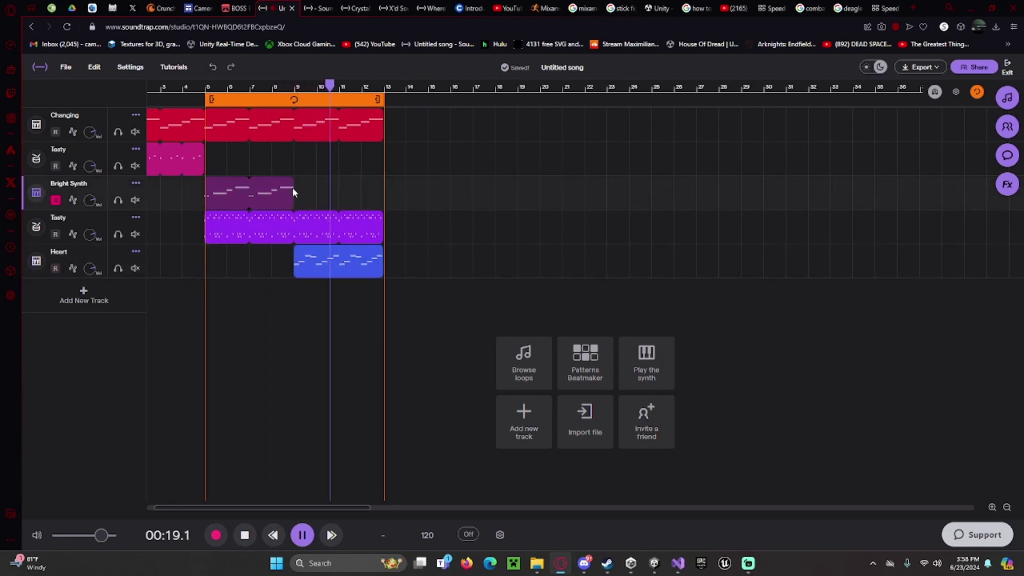
{"action": "left_click_drag", "start_coordinate": [377, 250], "coordinate": [468, 250]}
{"action": "left_click_drag", "start_coordinate": [378, 115], "coordinate": [469, 99]}
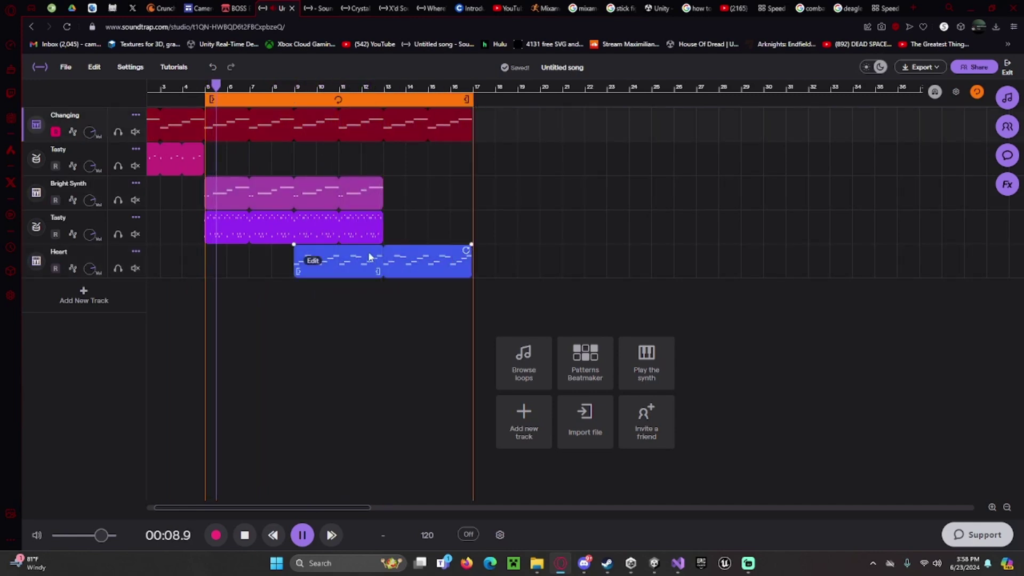
Shorten the Heart region's repeating section to bars 9 and 10, and open its notes in the piano roll.
{"action": "left_click", "coordinate": [320, 269]}
{"action": "left_click", "coordinate": [315, 262]}
{"action": "key", "text": "space"}
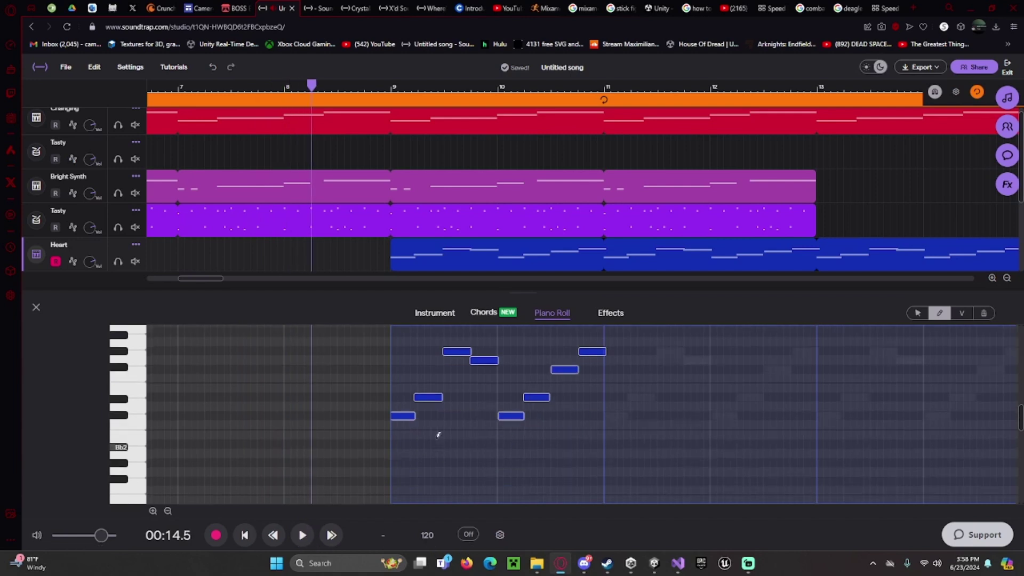
Align the starts and ends of the recorded Heart notes to the beat grid so the phrase fits exactly two bars.
{"action": "left_click", "coordinate": [418, 400]}
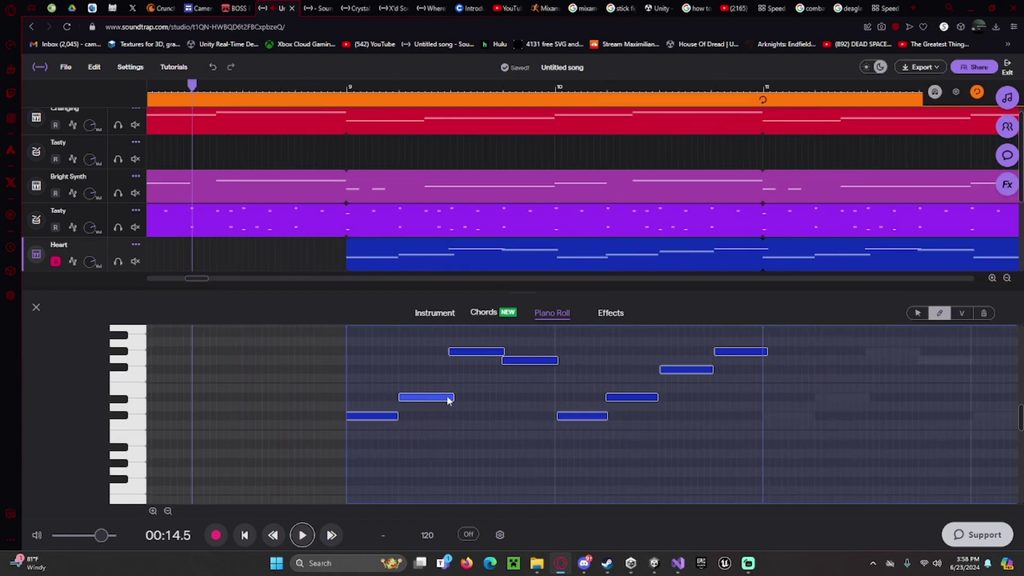
{"action": "left_click_drag", "start_coordinate": [452, 398], "coordinate": [449, 397]}
{"action": "left_click", "coordinate": [516, 364]}
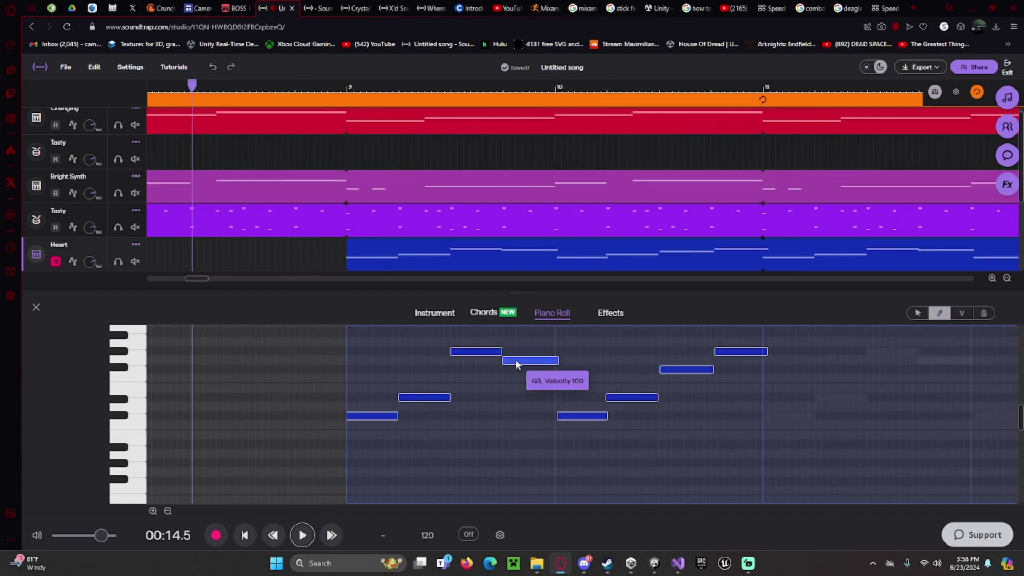
{"action": "left_click", "coordinate": [581, 416]}
{"action": "left_click", "coordinate": [632, 397]}
{"action": "left_click", "coordinate": [678, 370]}
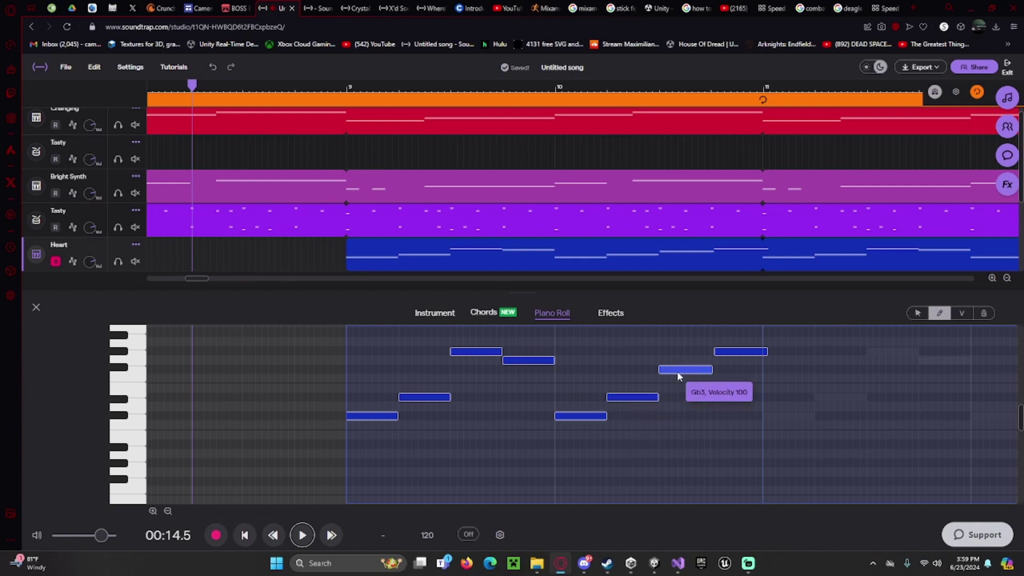
{"action": "left_click_drag", "start_coordinate": [766, 352], "coordinate": [761, 352]}
{"action": "scroll", "coordinate": [761, 352], "scroll_direction": "up", "scroll_amount": 1}
{"action": "key", "text": "space"}
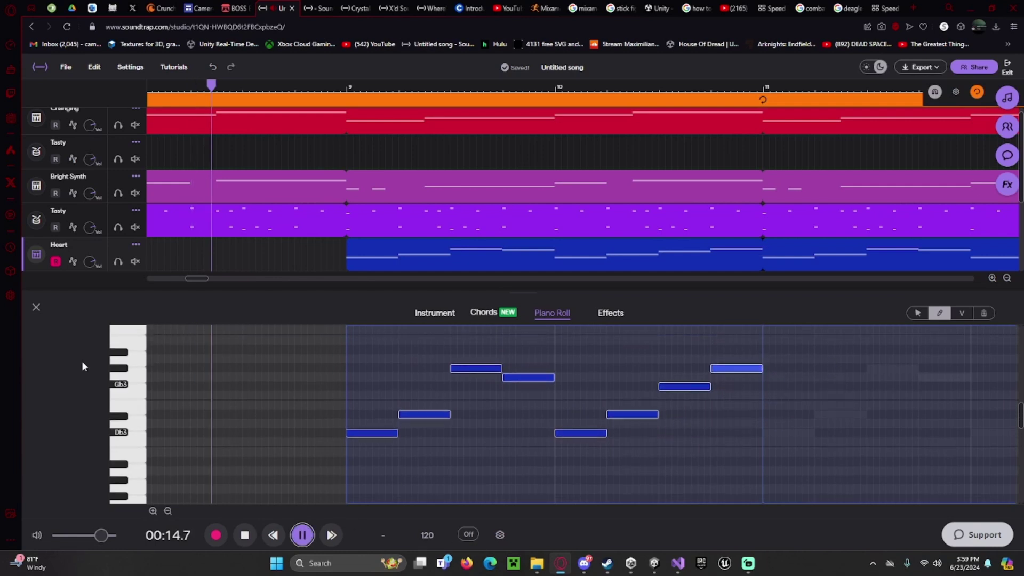
{"action": "left_click", "coordinate": [35, 308]}
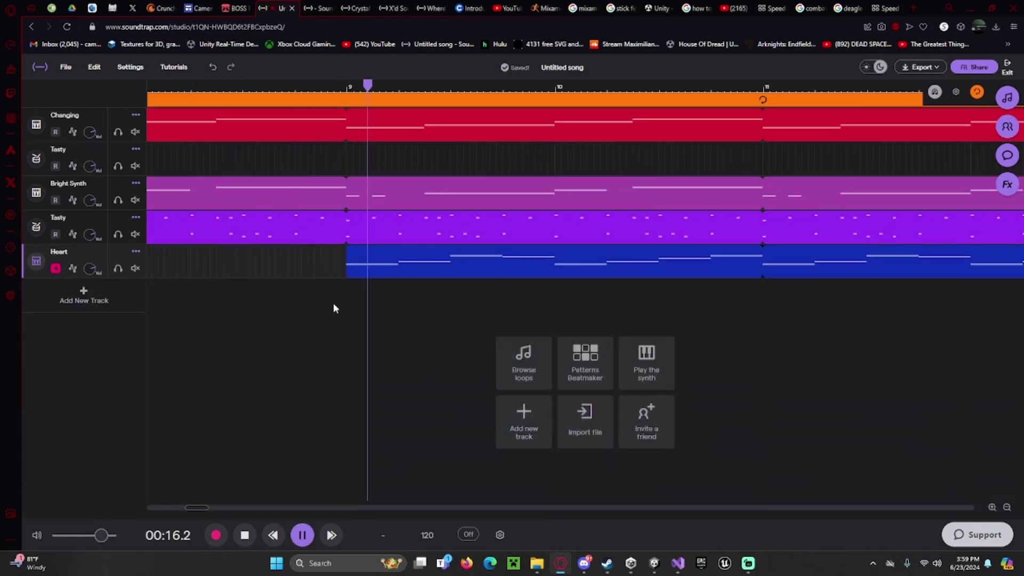
Repeat the Heart and Changing regions to the end of bar 20, and set the loop range to bars 13 to 20.
{"action": "scroll", "coordinate": [551, 293], "scroll_direction": "down", "scroll_amount": 5}
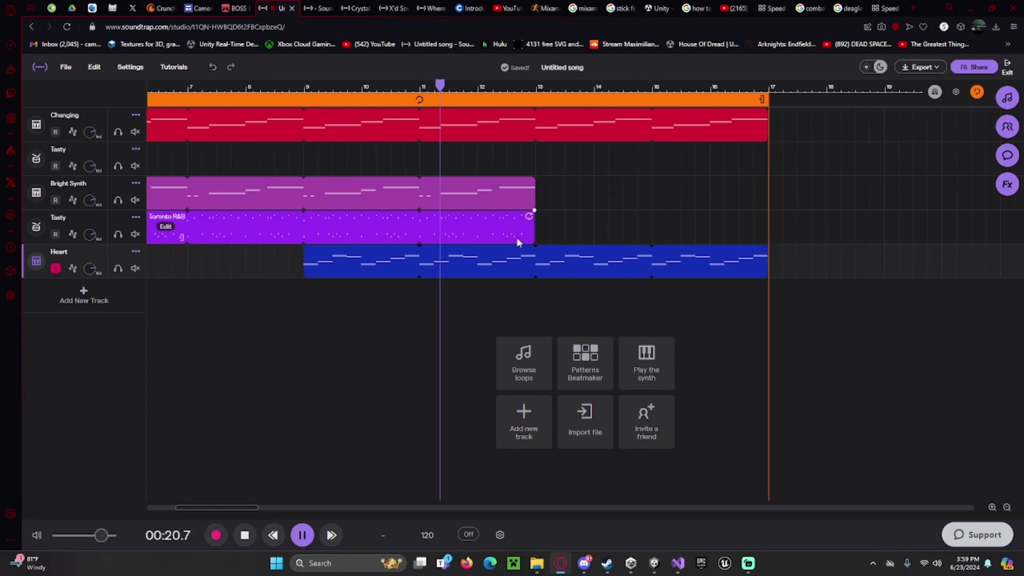
{"action": "scroll", "coordinate": [528, 235], "scroll_direction": "right", "scroll_amount": 1}
{"action": "scroll", "coordinate": [485, 244], "scroll_direction": "down", "scroll_amount": 3}
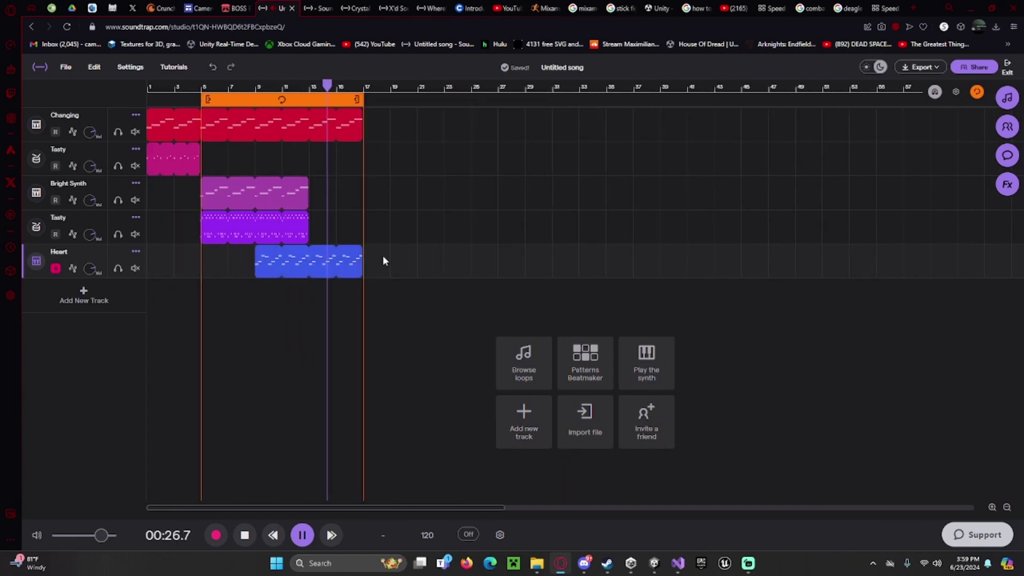
{"action": "left_click_drag", "start_coordinate": [382, 258], "coordinate": [349, 123]}
{"action": "left_click_drag", "start_coordinate": [358, 114], "coordinate": [416, 115]}
{"action": "left_click_drag", "start_coordinate": [208, 100], "coordinate": [416, 100]}
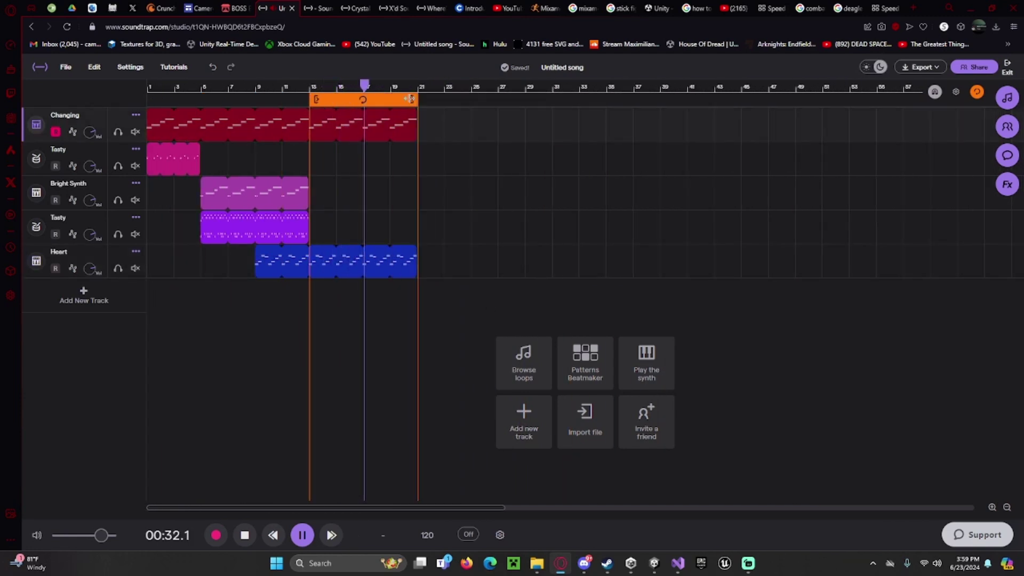
Copy the Heart melody to the Bright Synth track and fit the copy to bars 17 to 20.
{"action": "left_click", "coordinate": [411, 251]}
{"action": "left_click", "coordinate": [369, 184]}
{"action": "left_click", "coordinate": [326, 271]}
{"action": "left_click", "coordinate": [371, 199]}
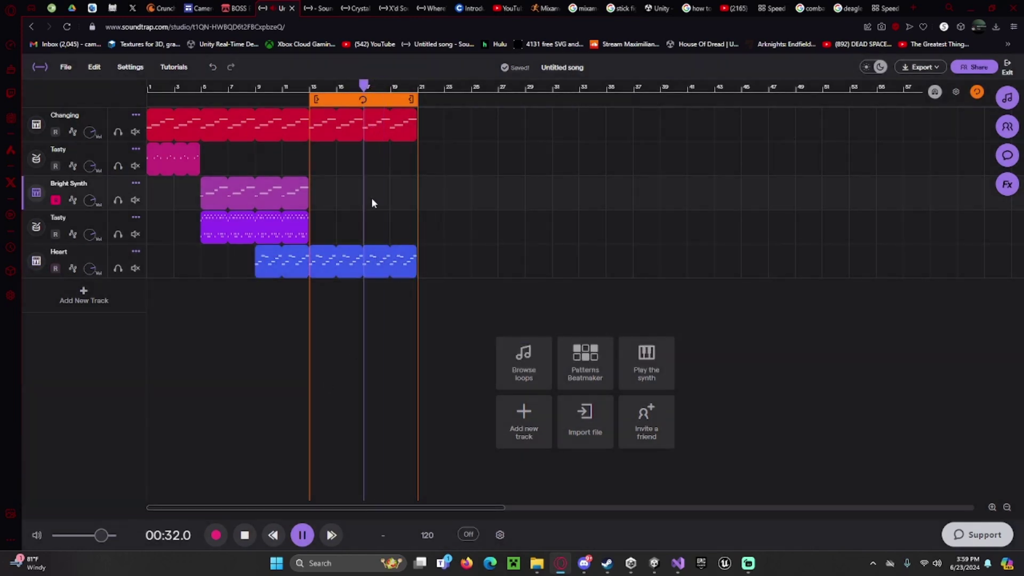
{"action": "key", "text": "ctrl+v"}
{"action": "scroll", "coordinate": [427, 196], "scroll_direction": "up", "scroll_amount": 3}
{"action": "left_click_drag", "start_coordinate": [656, 183], "coordinate": [444, 185]}
{"action": "scroll", "coordinate": [302, 240], "scroll_direction": "down", "scroll_amount": 3}
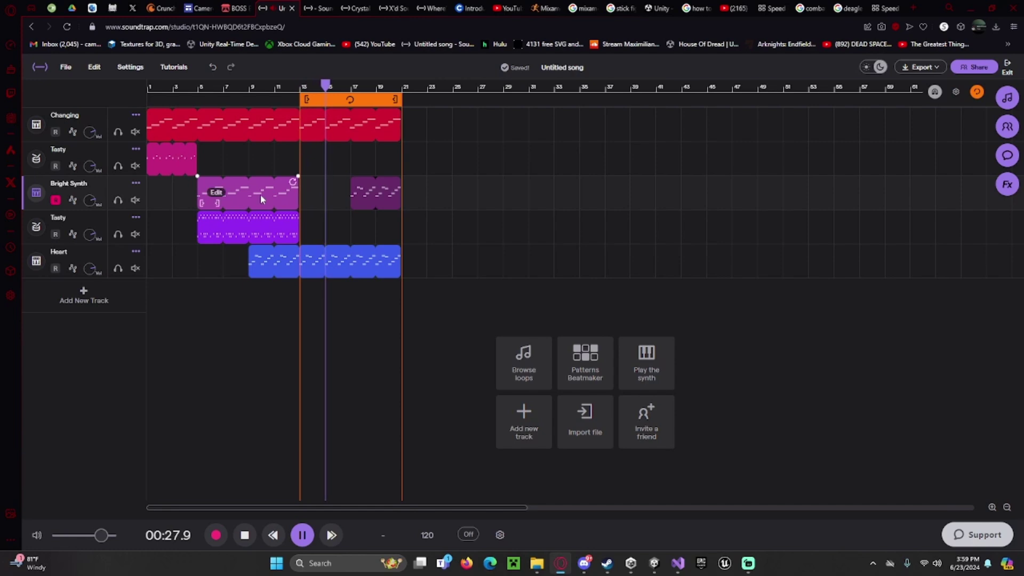
Place copies of the original Bright Synth pattern and the second Tasty beat at bars 21 to 24 of their tracks.
{"action": "left_click_drag", "start_coordinate": [401, 179], "coordinate": [450, 177]}
{"action": "left_click", "coordinate": [219, 229]}
{"action": "key", "text": "ctrl+c"}
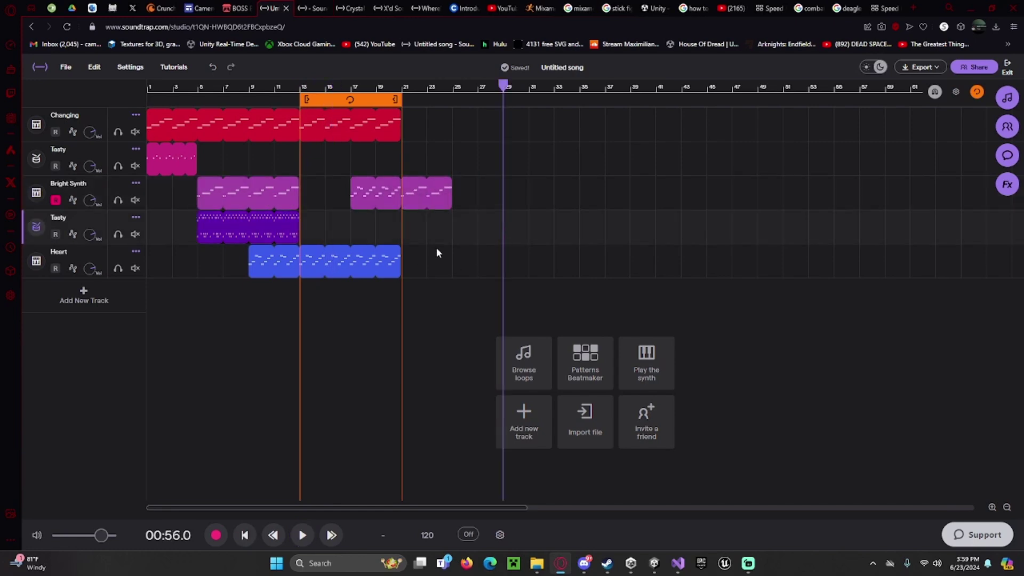
{"action": "left_click", "coordinate": [436, 235]}
{"action": "key", "text": "ctrl+v"}
{"action": "left_click_drag", "start_coordinate": [468, 235], "coordinate": [443, 235]}
{"action": "left_click_drag", "start_coordinate": [501, 212], "coordinate": [453, 210]}
Repeat the Heart region to the end of bar 28 and Changing to the end of bar 24, with bars 1 to 28 looped.
{"action": "left_click_drag", "start_coordinate": [399, 247], "coordinate": [501, 247]}
{"action": "left_click_drag", "start_coordinate": [400, 112], "coordinate": [452, 112]}
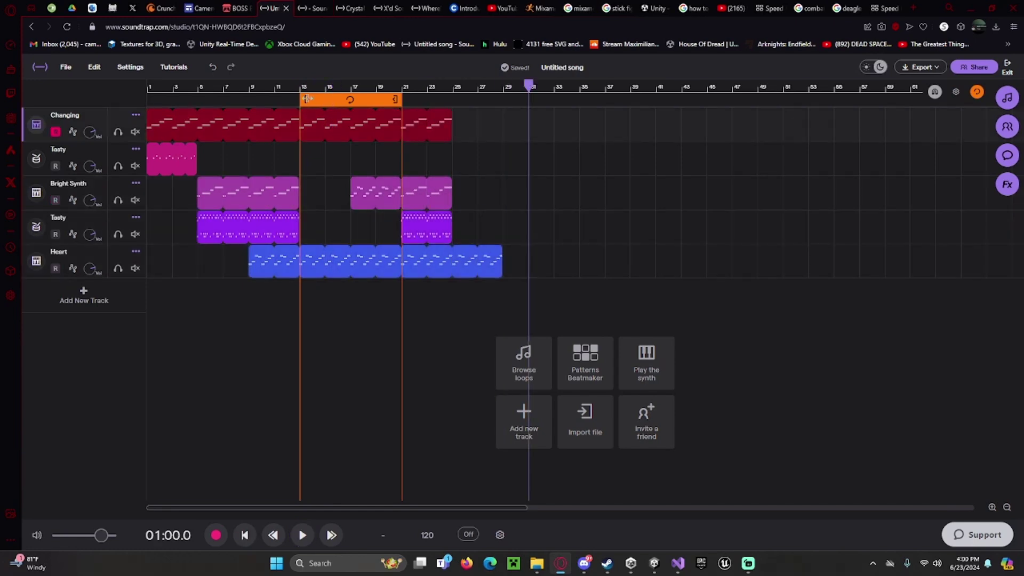
{"action": "left_click_drag", "start_coordinate": [306, 99], "coordinate": [147, 100]}
{"action": "left_click_drag", "start_coordinate": [395, 99], "coordinate": [501, 101]}
Add a fade-out of about one bar to the end of the Heart region and play the whole song.
{"action": "left_click", "coordinate": [496, 249]}
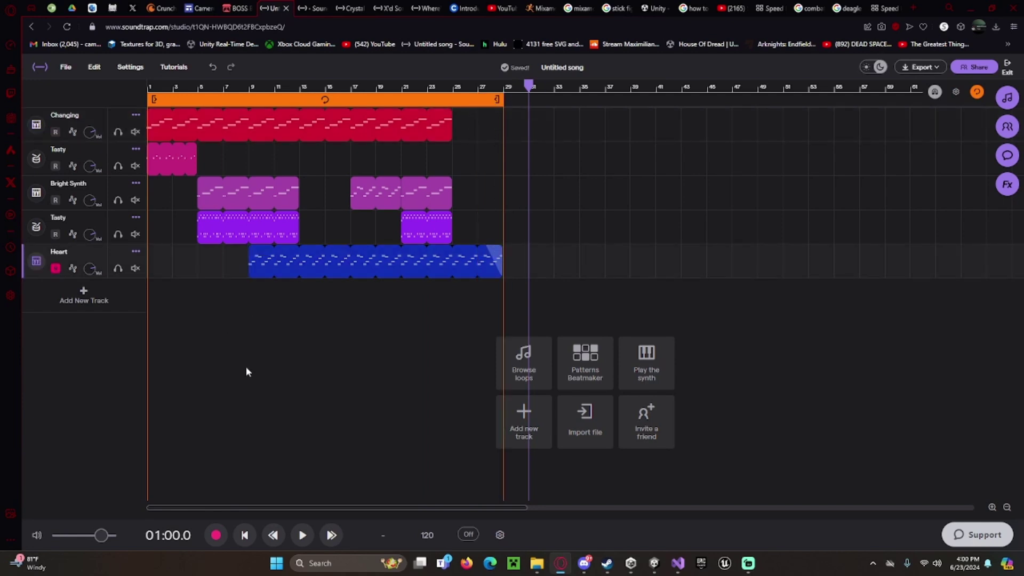
{"action": "left_click", "coordinate": [302, 535]}
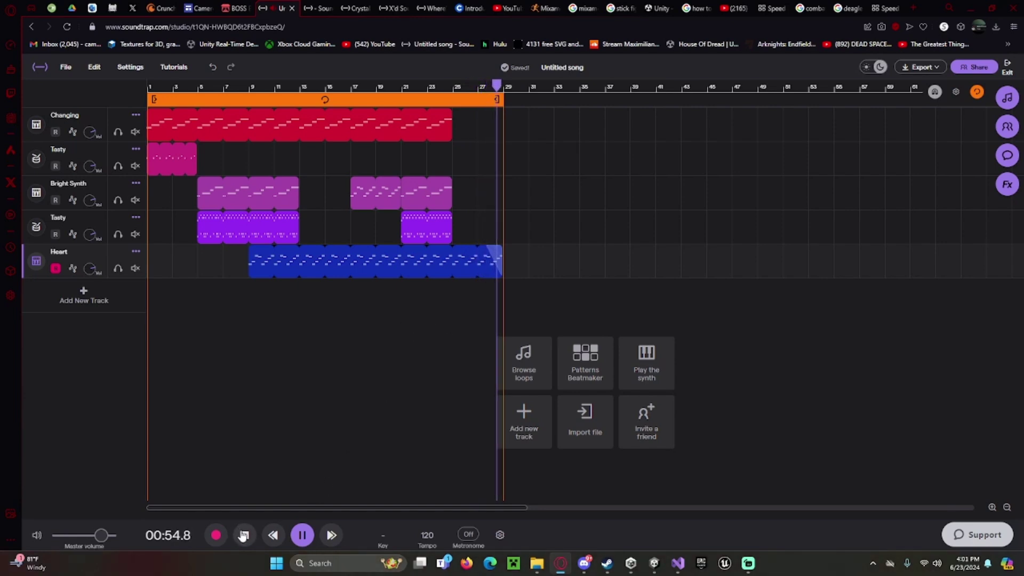
Play the melody C#3, D#3, G#3, G3, C#3, D#3, F#3, G#3 live on the Heart pad instrument without recording.
{"action": "left_click", "coordinate": [36, 261]}
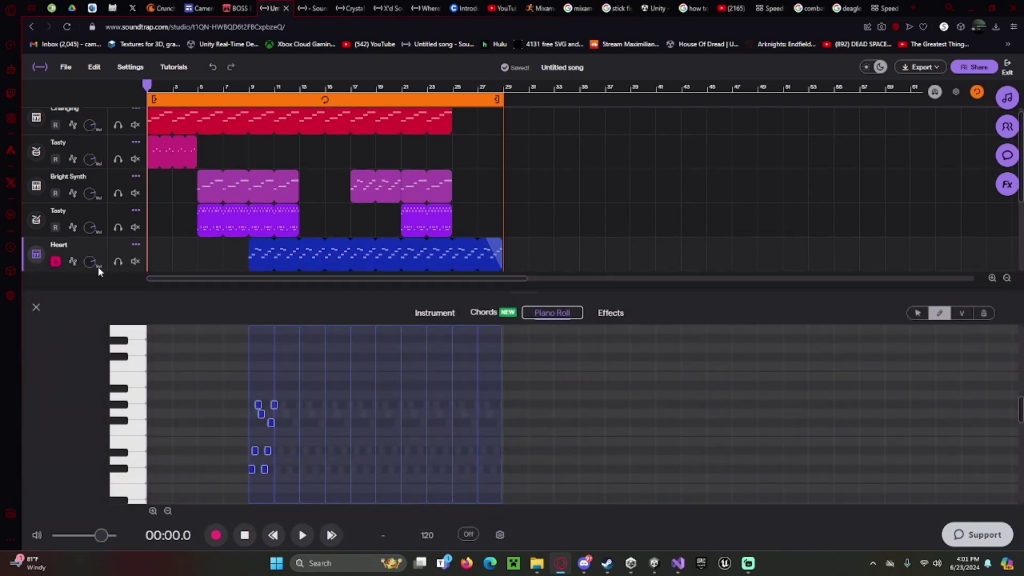
{"action": "left_click", "coordinate": [433, 317]}
{"action": "key", "text": "s"}
{"action": "key", "text": "d"}
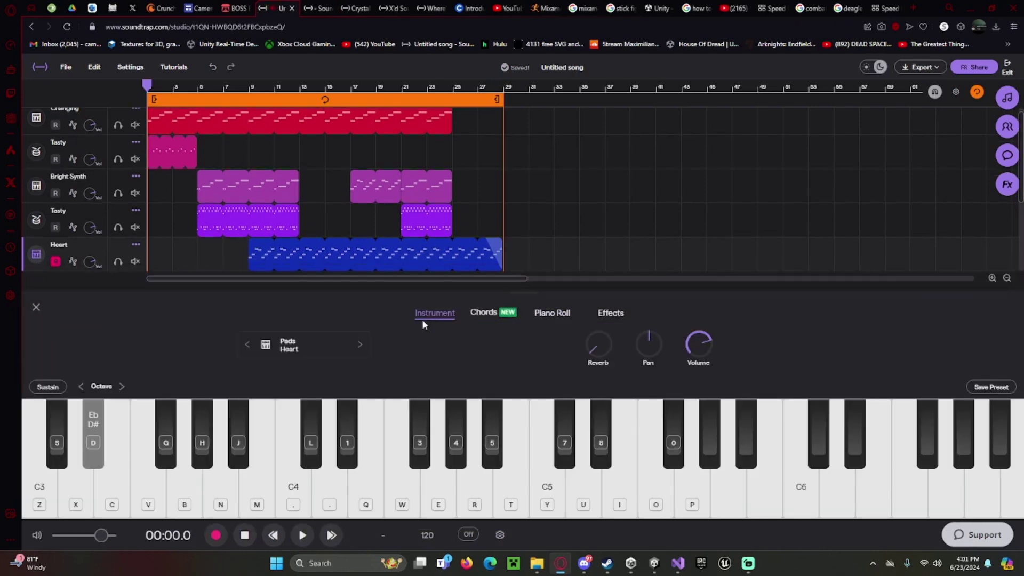
{"action": "key", "text": "h"}
{"action": "key", "text": "b"}
{"action": "key", "text": "s"}
{"action": "key", "text": "d"}
{"action": "key", "text": "g"}
{"action": "key", "text": "h"}
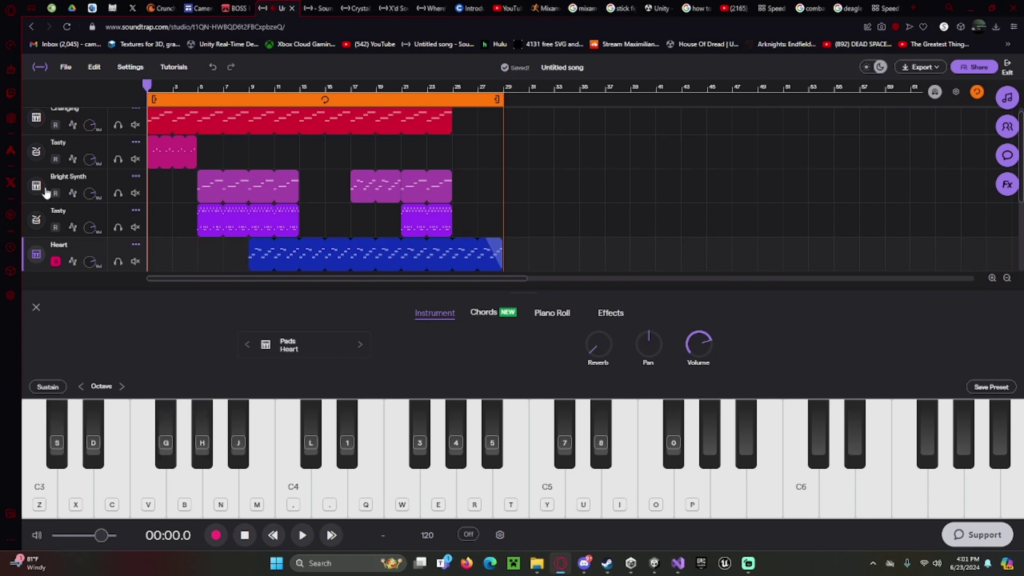
Play the phrase C#3, D#3, F#3, G#3 twice on the Bright Synth instrument without recording.
{"action": "left_click", "coordinate": [35, 186]}
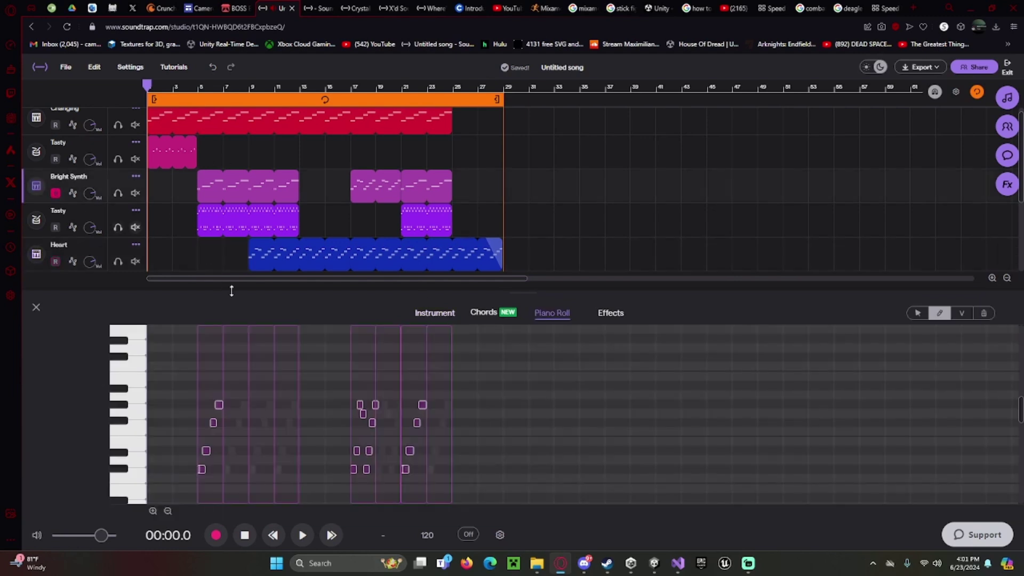
{"action": "left_click", "coordinate": [413, 315]}
{"action": "key", "text": "s"}
{"action": "key", "text": "d"}
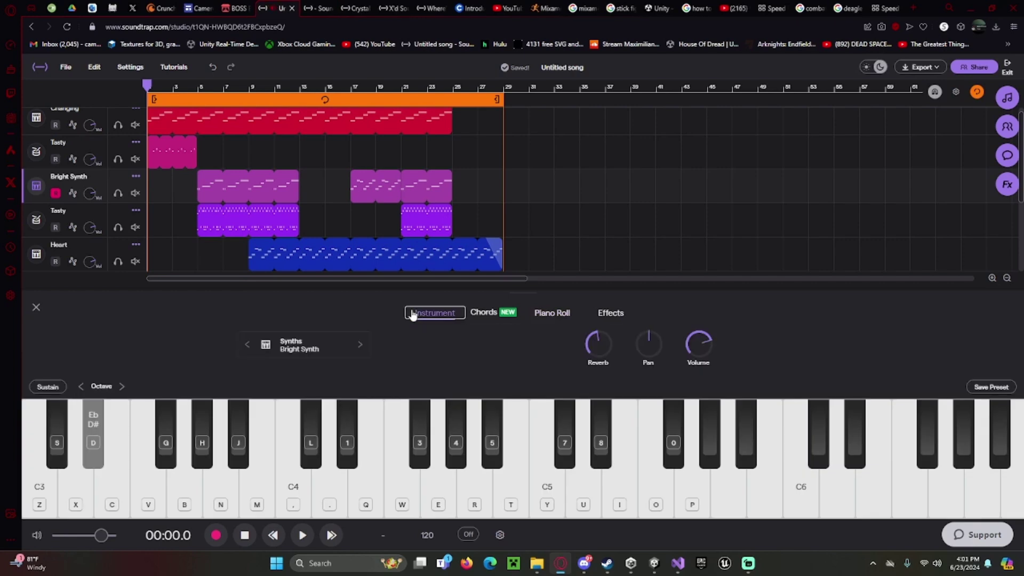
{"action": "key", "text": "g"}
{"action": "key", "text": "h"}
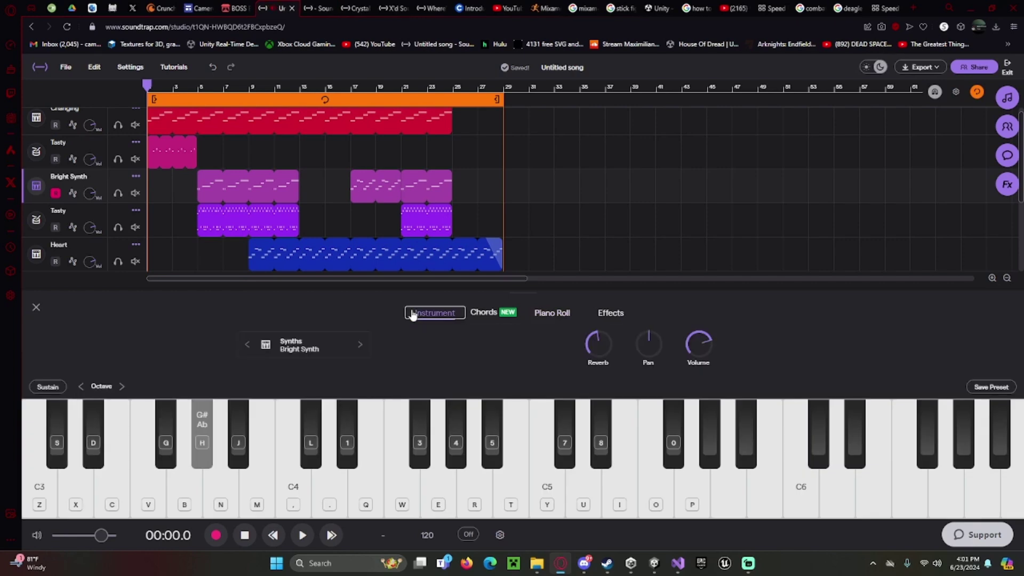
{"action": "key", "text": "s"}
{"action": "key", "text": "d"}
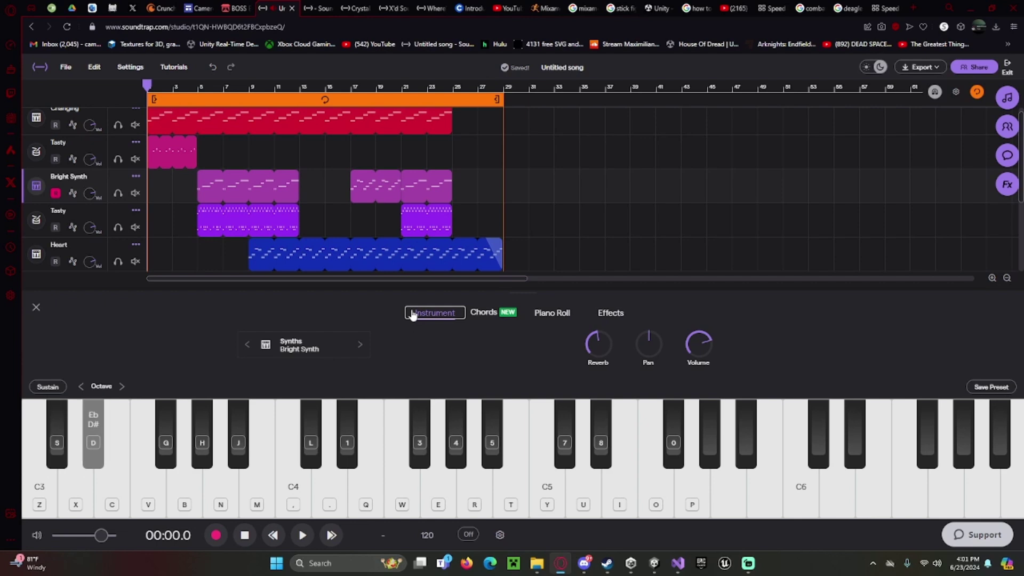
{"action": "key", "text": "g"}
{"action": "key", "text": "h"}
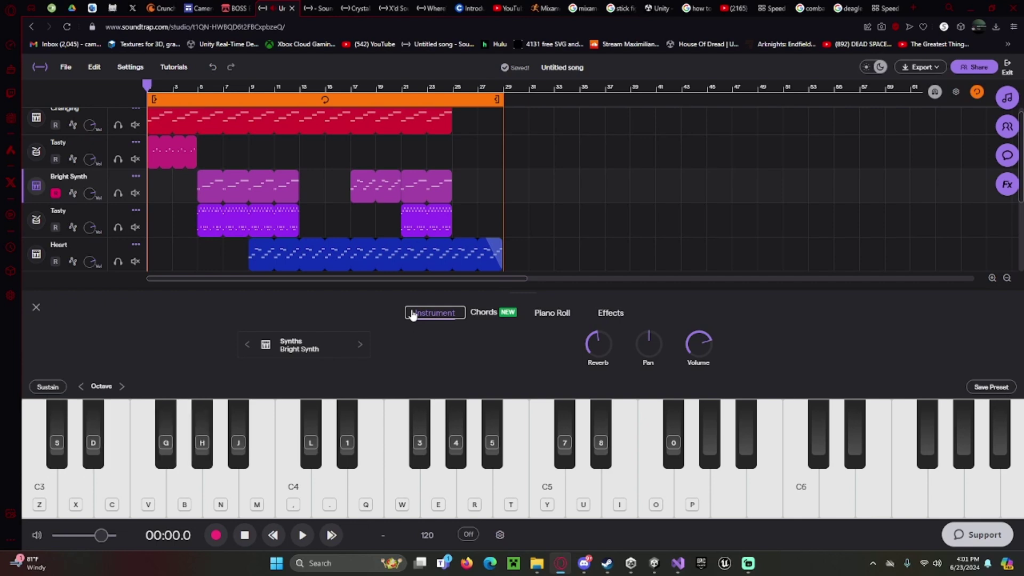
Play the riff C#2, D#2, F#2, G#2 and start its repeat on the Changing instrument without recording.
{"action": "left_click", "coordinate": [33, 121]}
{"action": "left_click", "coordinate": [446, 315]}
{"action": "key", "text": "s"}
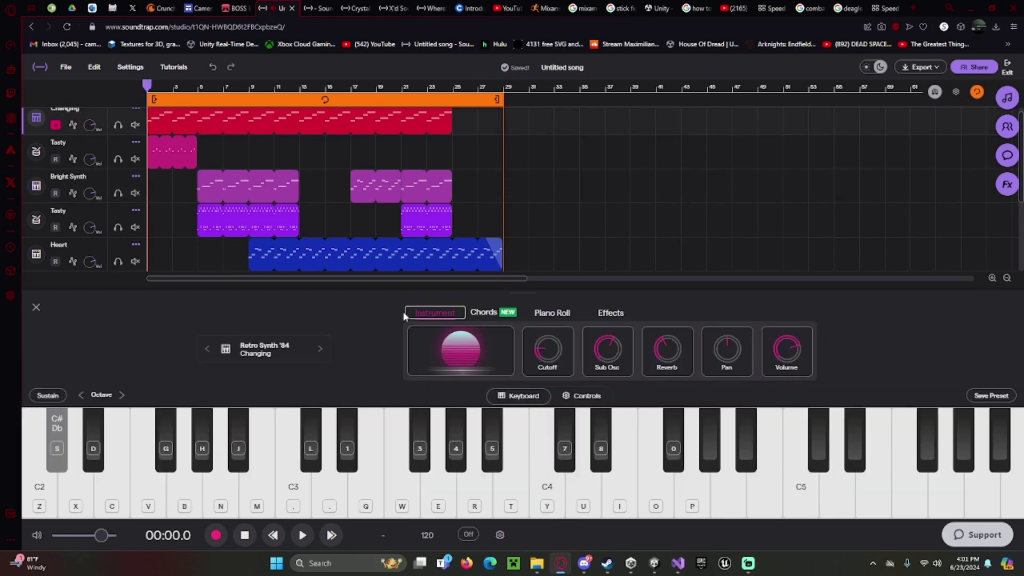
{"action": "key", "text": "d"}
{"action": "key", "text": "g"}
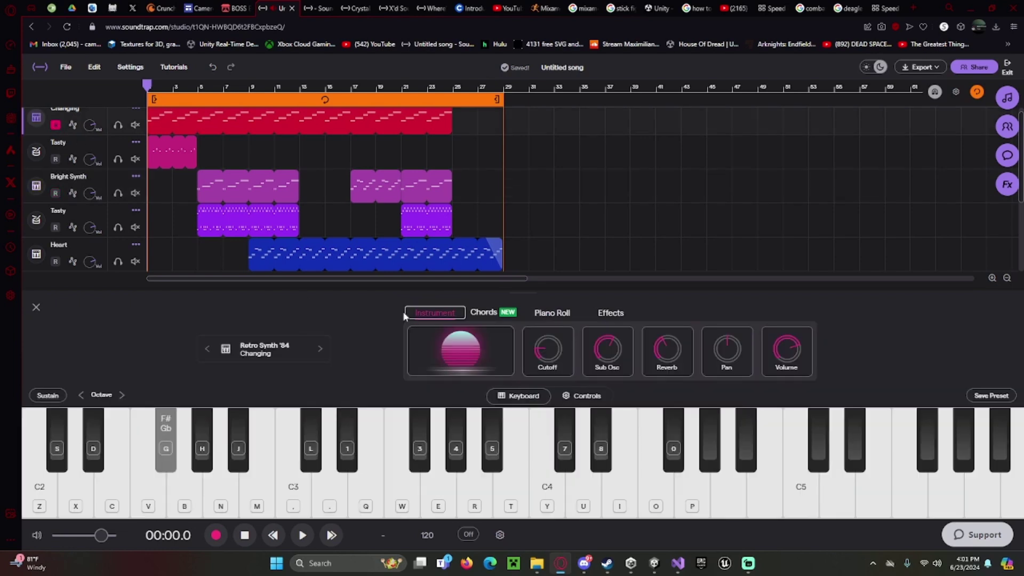
{"action": "key", "text": "h"}
{"action": "key", "text": "s"}
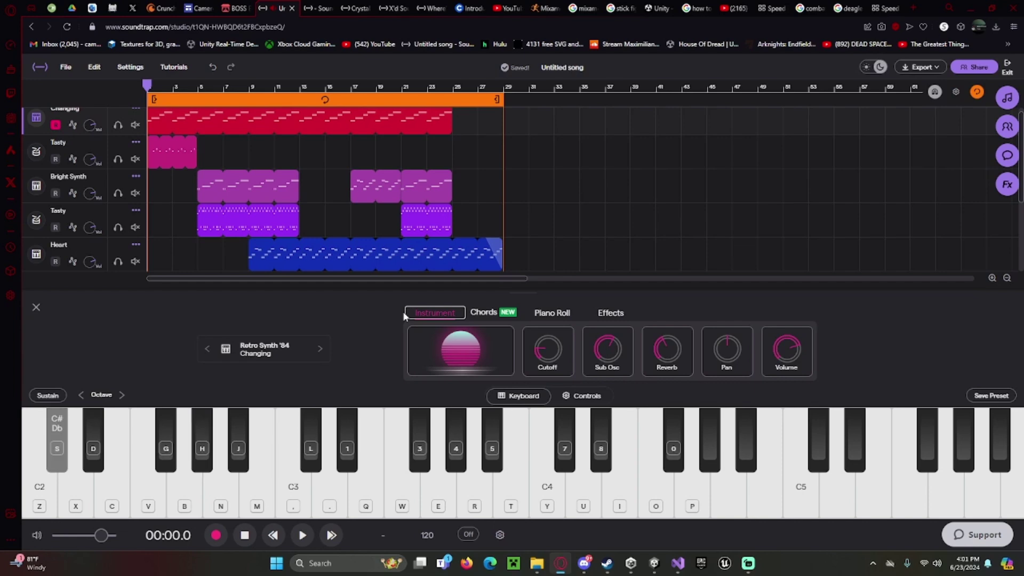
{"action": "key", "text": "d"}
{"action": "key", "text": "g"}
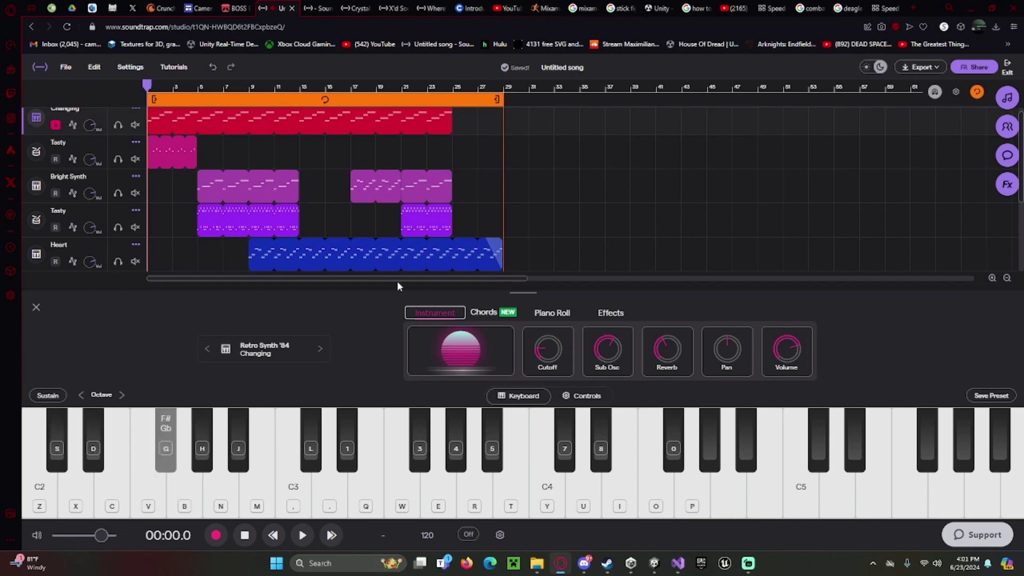